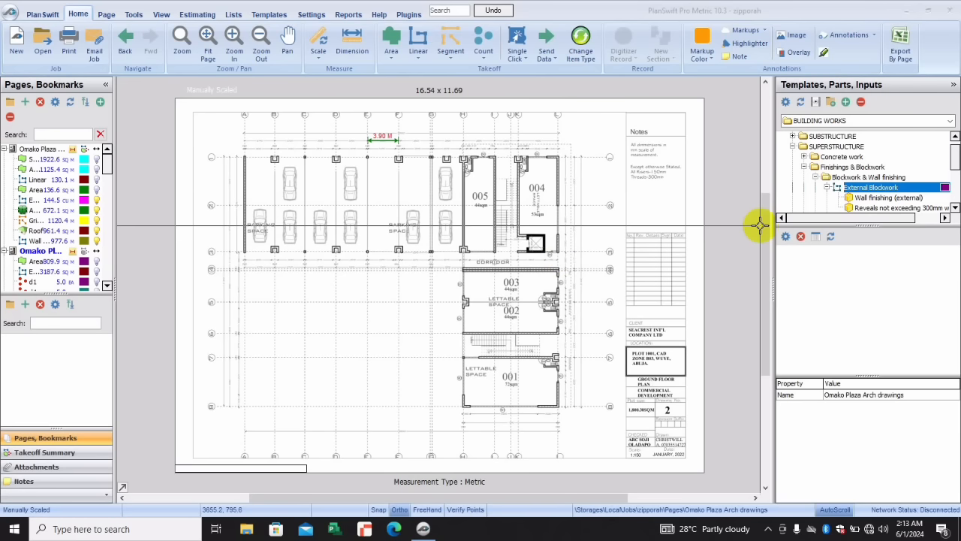
Open the properties of the External Blockwork template, view its door inputs and show the advanced property list
left_click(786, 189)
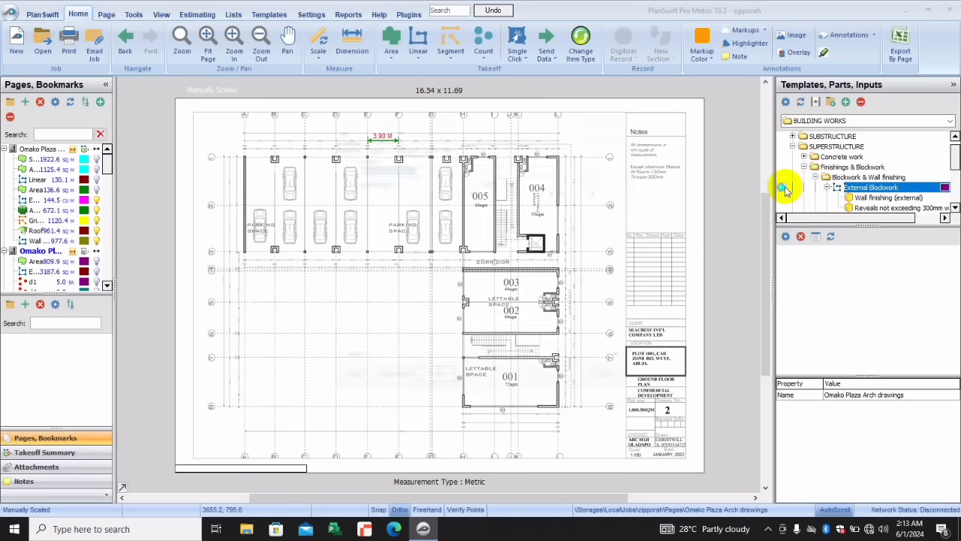
double_click(785, 190)
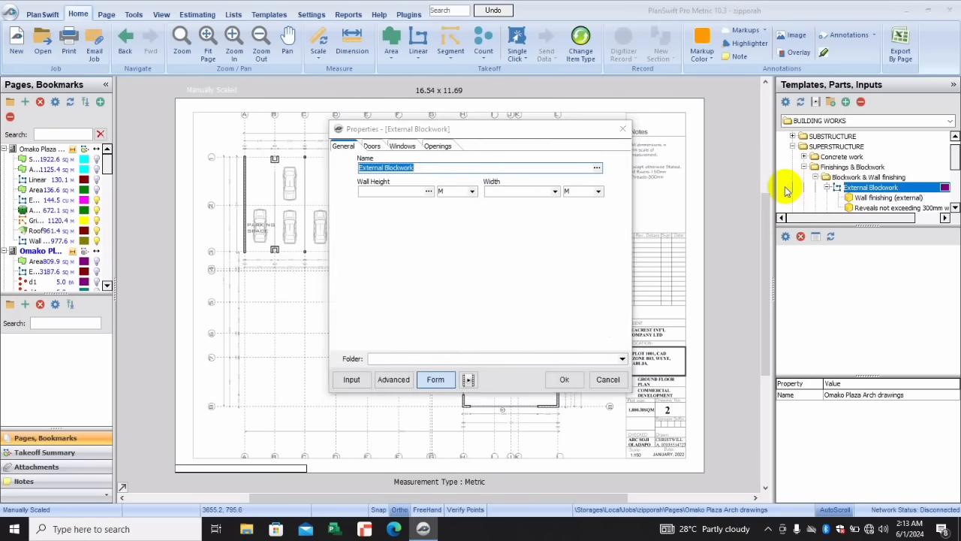
left_click(371, 146)
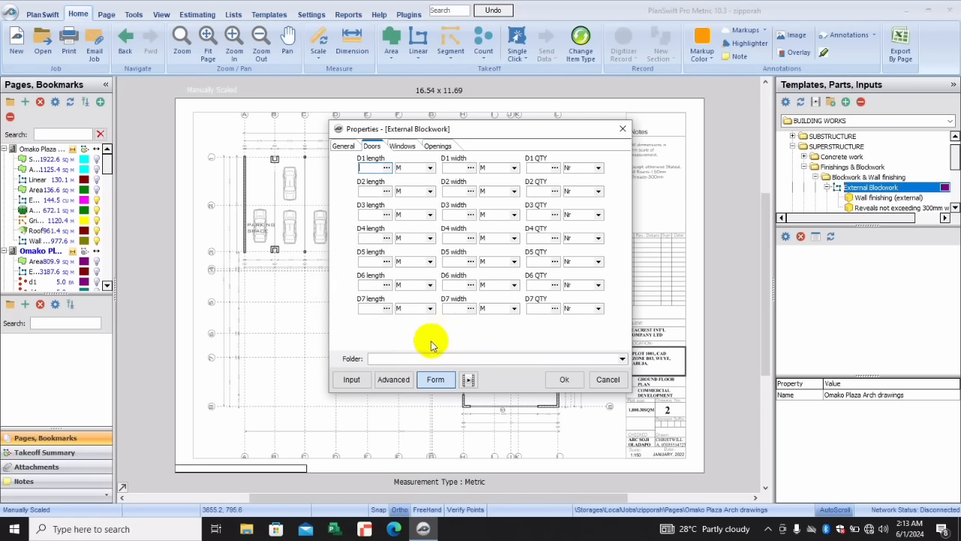
left_click(403, 381)
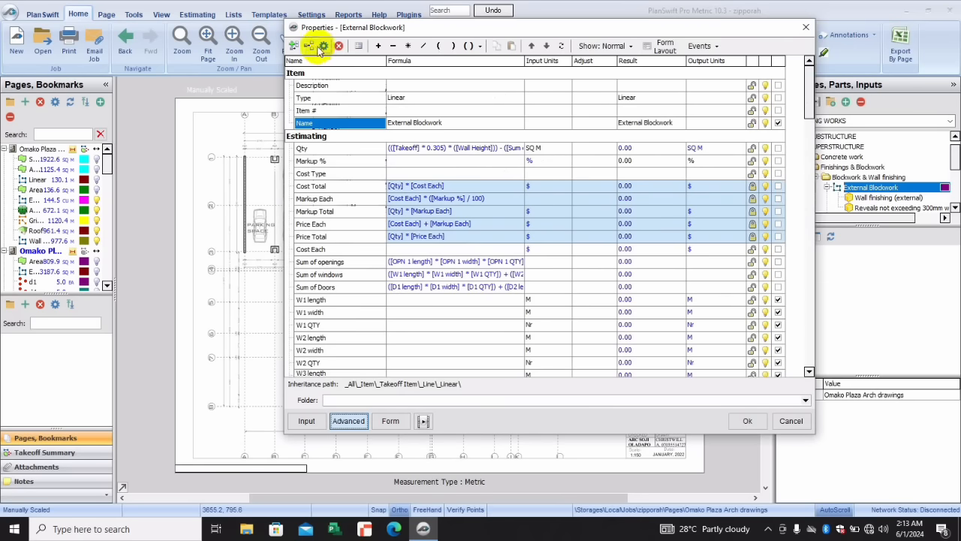
Add a number property named "D8 length" as an input with Remember Value enabled and input units of M
left_click(316, 47)
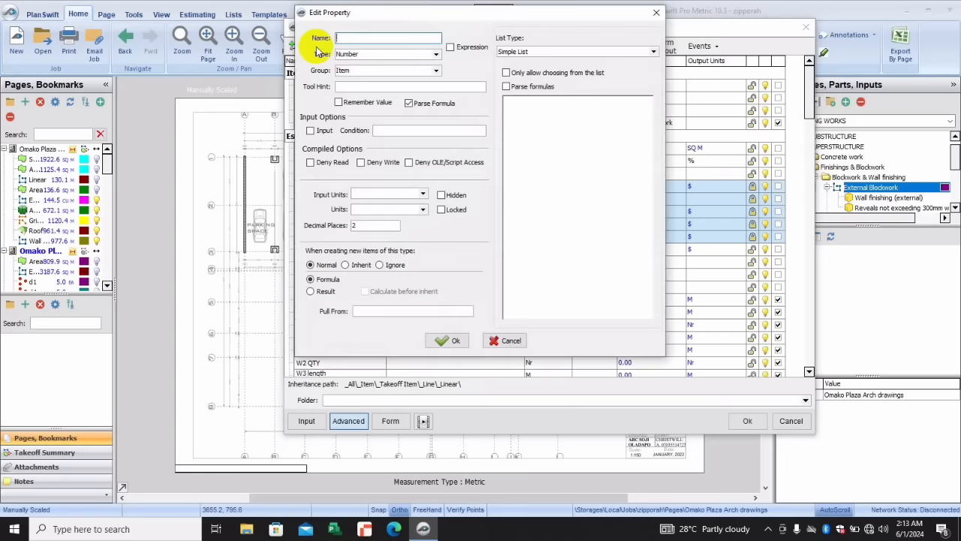
type("D8 length")
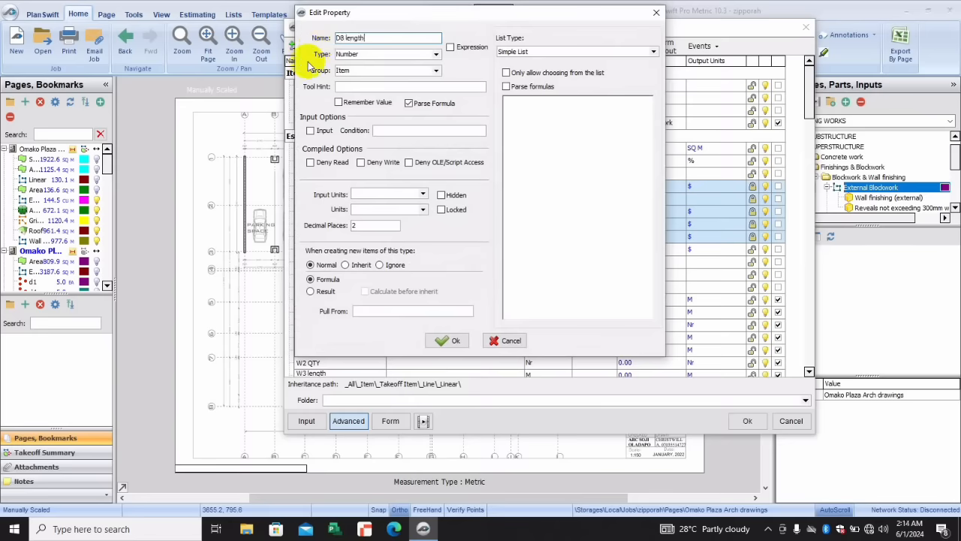
left_click(339, 103)
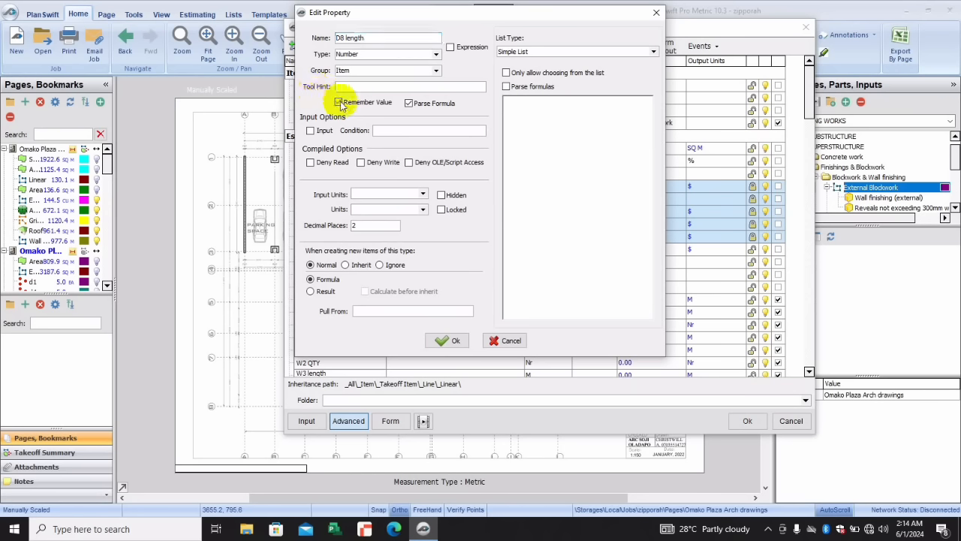
left_click(311, 131)
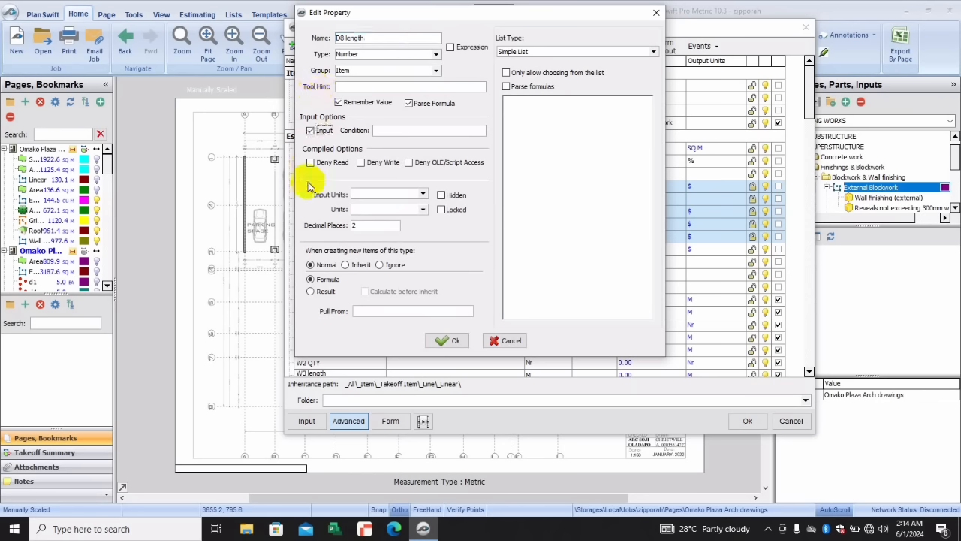
left_click(379, 192)
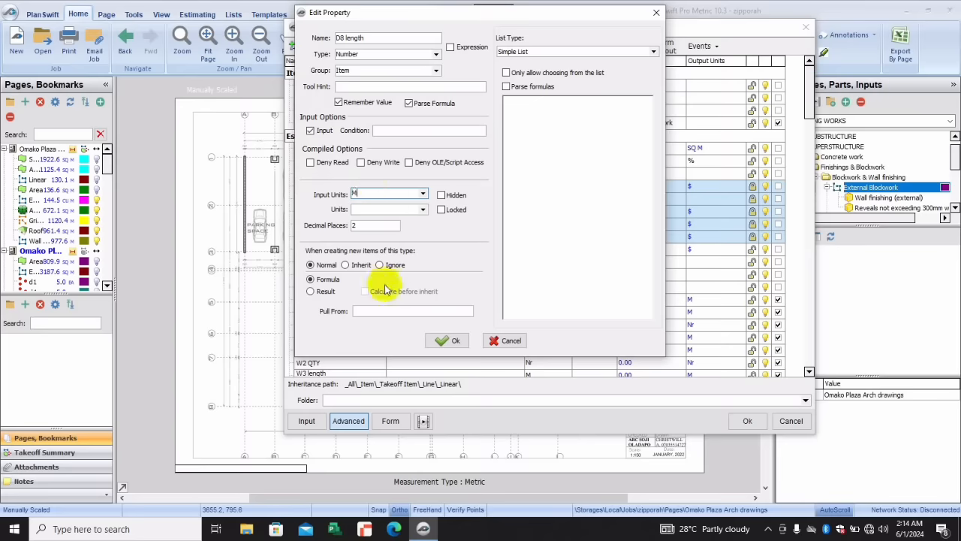
left_click(451, 340)
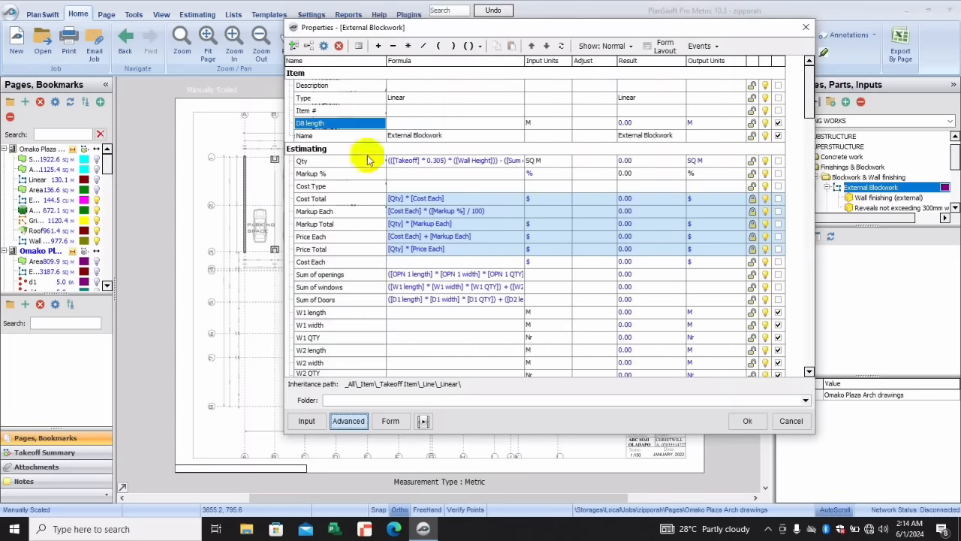
Add a number property named "D8 width" as an input with Remember Value enabled and input units of M
left_click(309, 48)
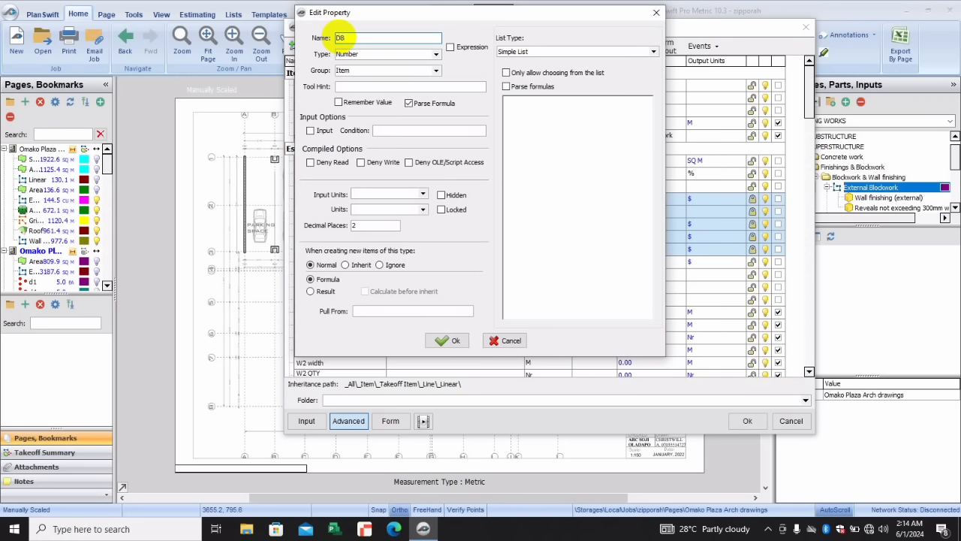
type("D8-W")
key("BackSpace")
type("width")
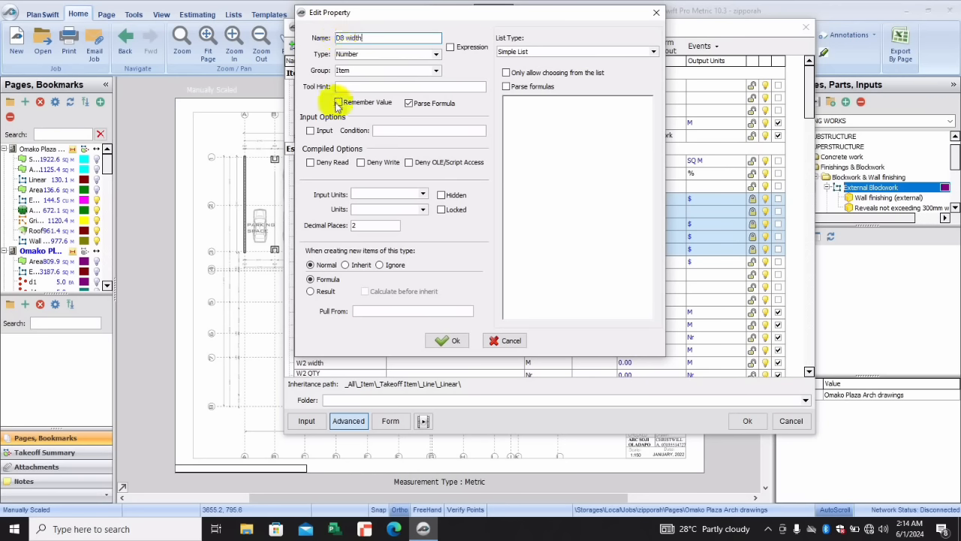
left_click(337, 103)
left_click(312, 130)
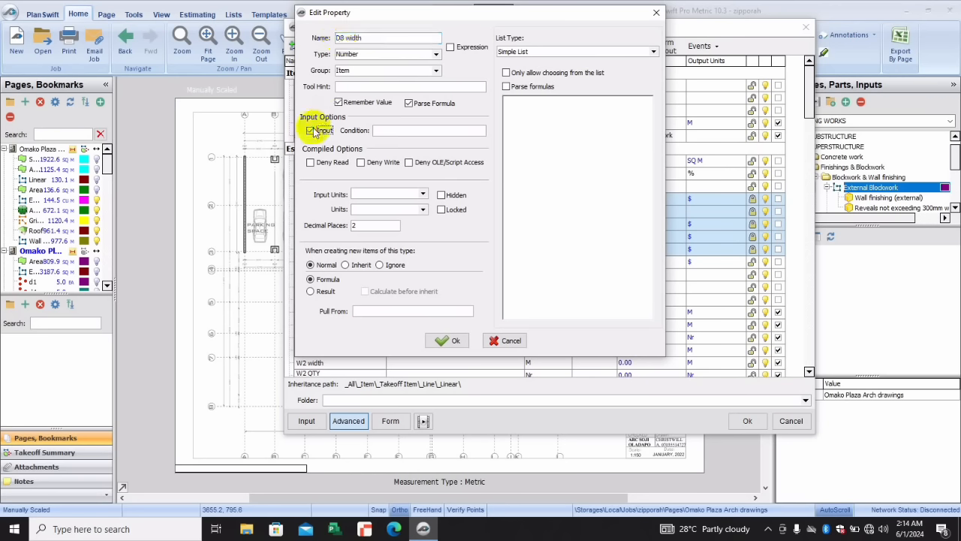
left_click(369, 194)
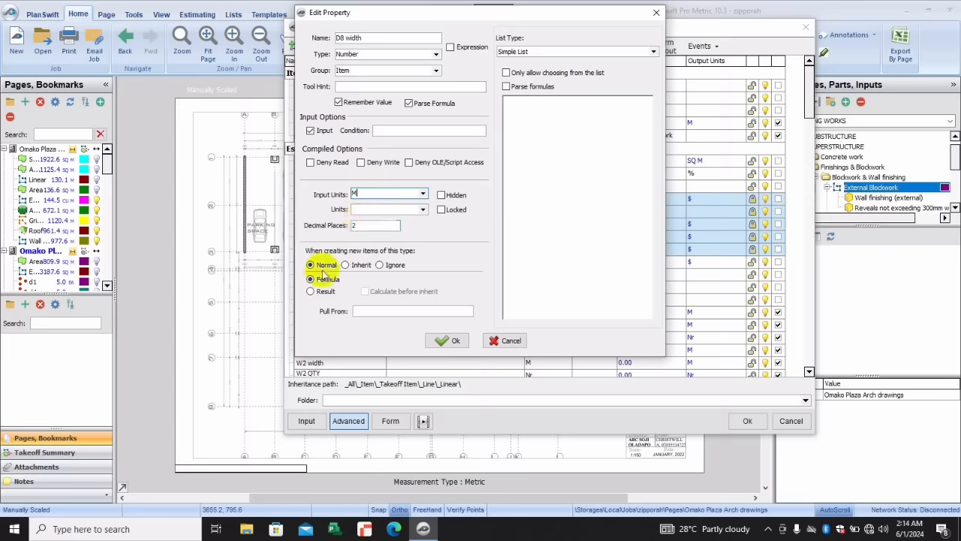
left_click(444, 342)
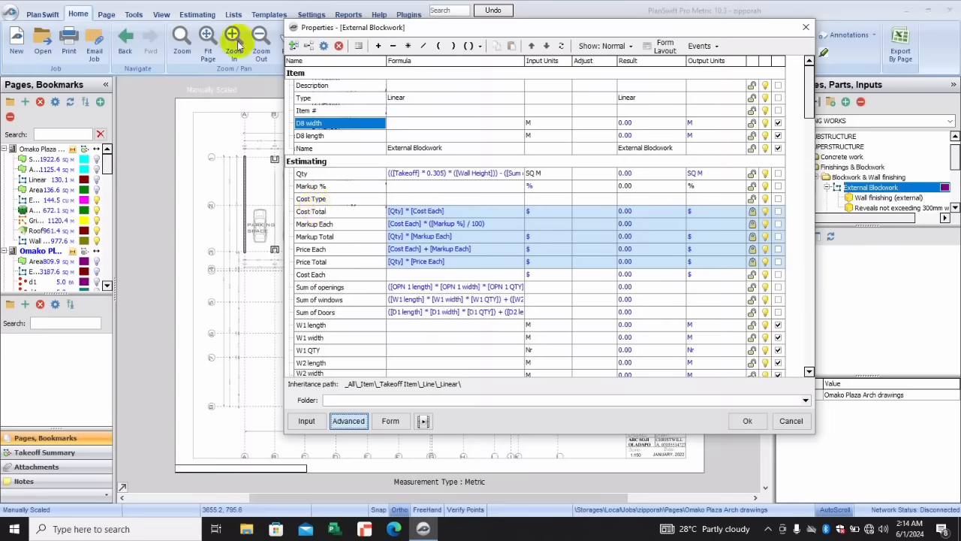
Change the group of the D8 width property to Estimating
left_click(317, 126)
double_click(316, 123)
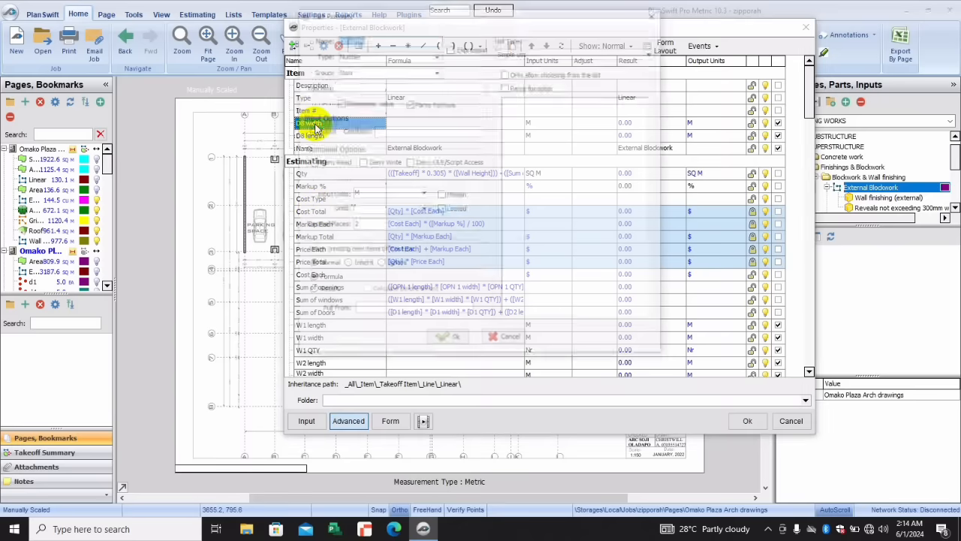
left_click(357, 71)
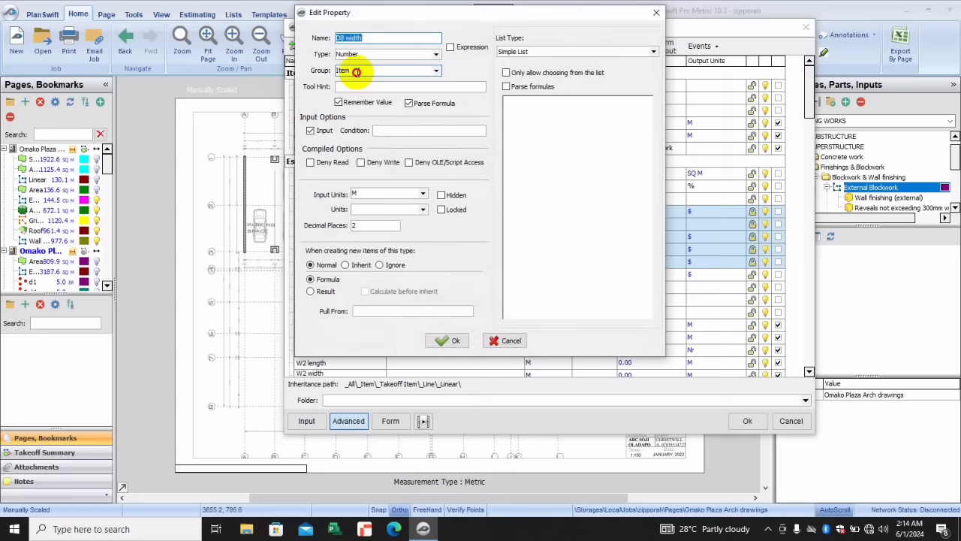
left_click(435, 70)
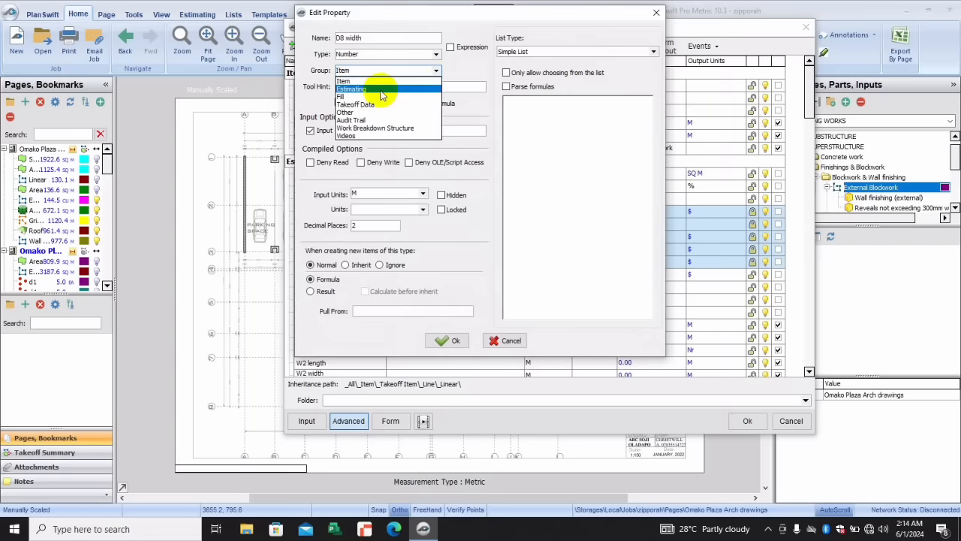
left_click(413, 89)
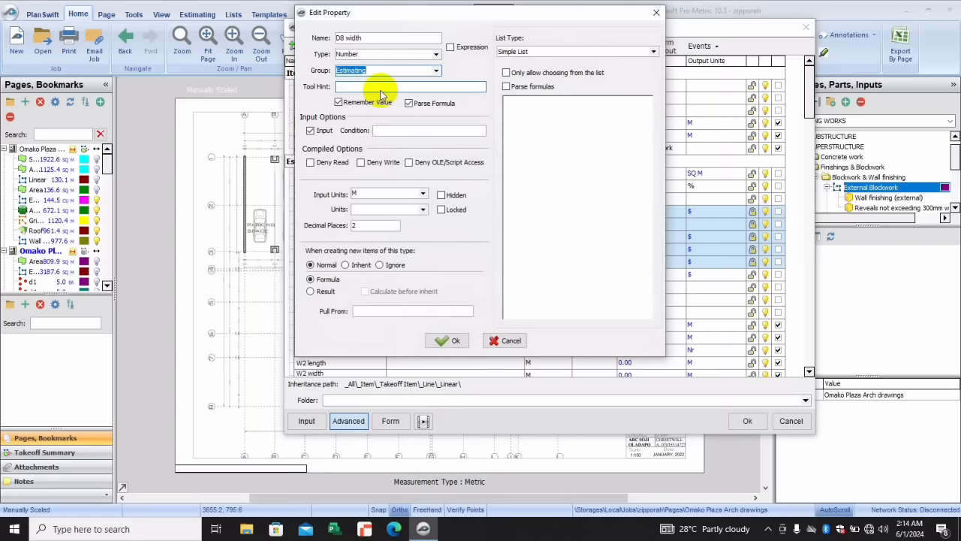
left_click(443, 342)
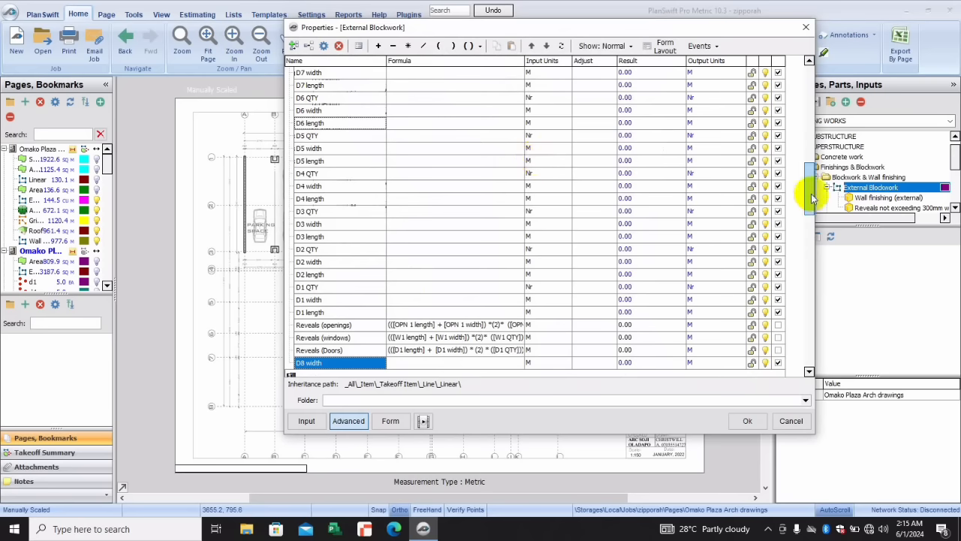
Move the D8 length property into the Estimating group
left_click_drag(812, 197, 821, 105)
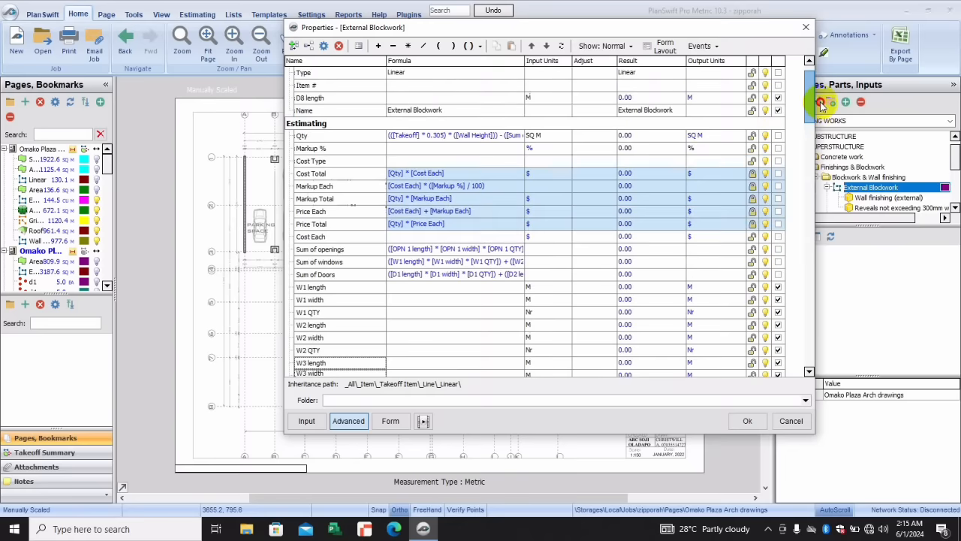
double_click(336, 98)
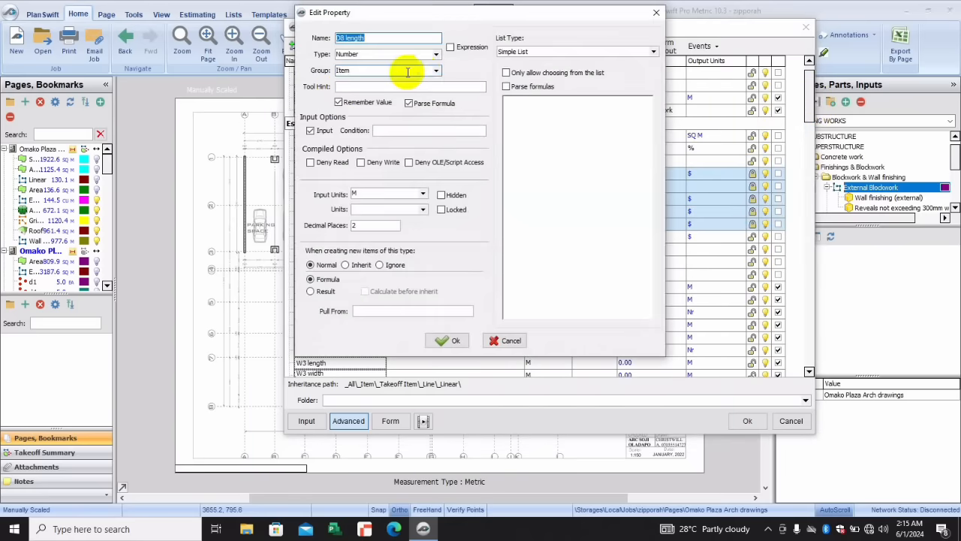
left_click(436, 70)
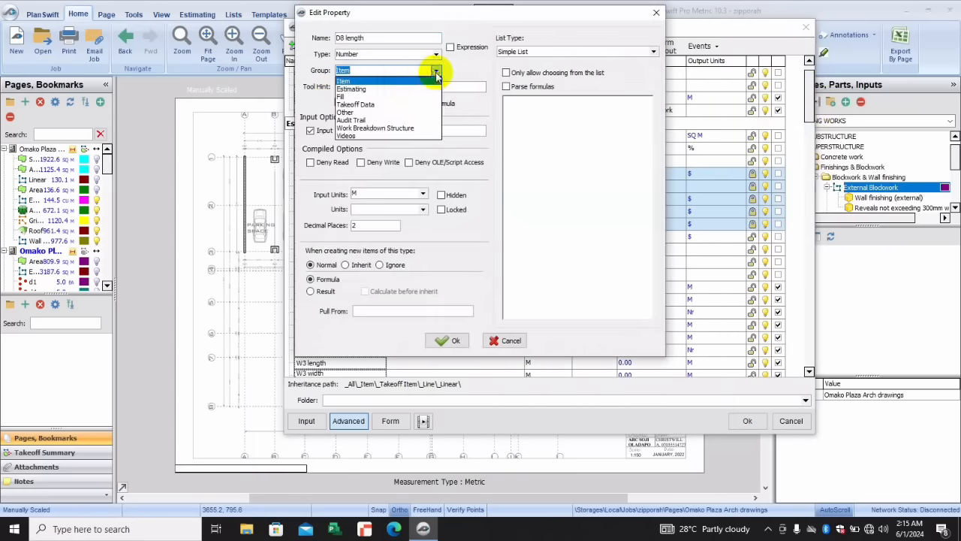
left_click(390, 89)
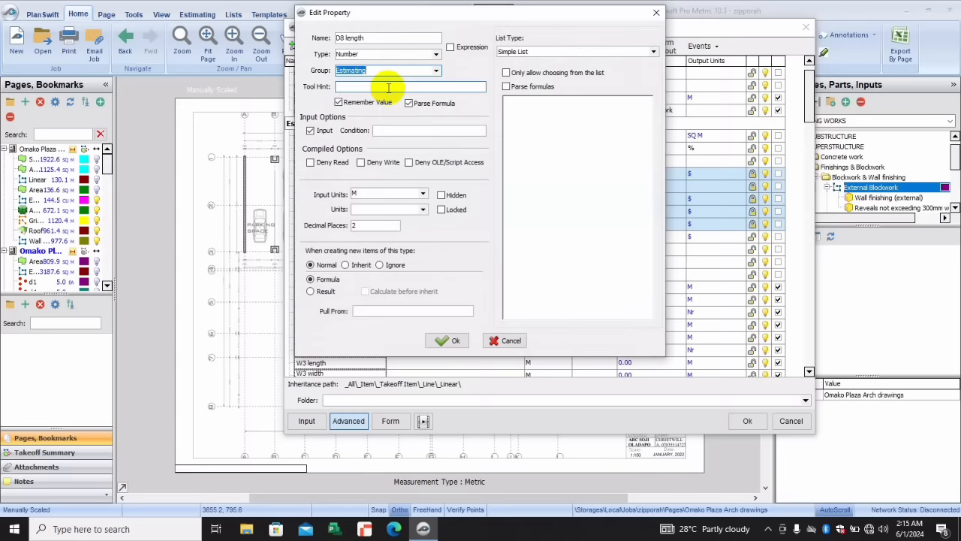
left_click(447, 340)
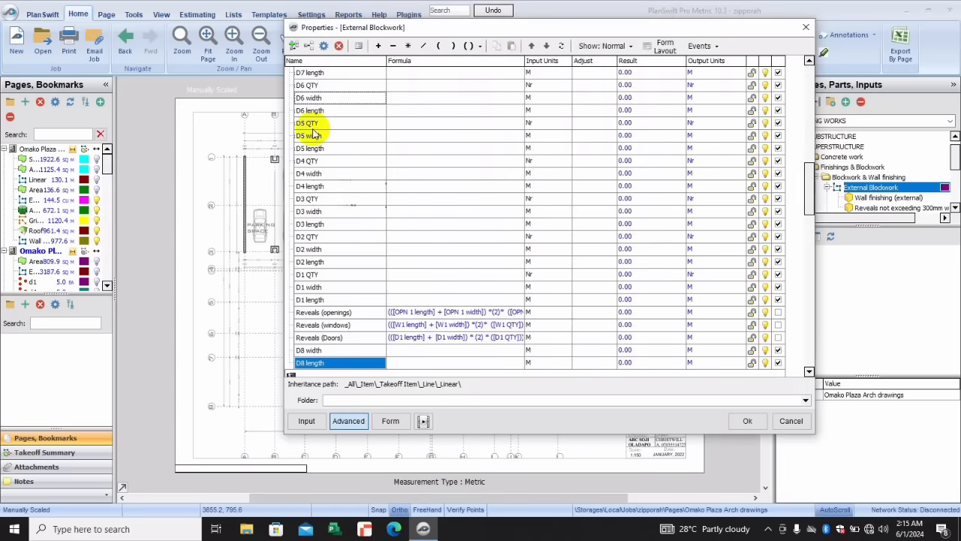
Add a "D8 QTY" property to the Estimating group as an input with Remember Value enabled and input units of Nr
left_click(314, 45)
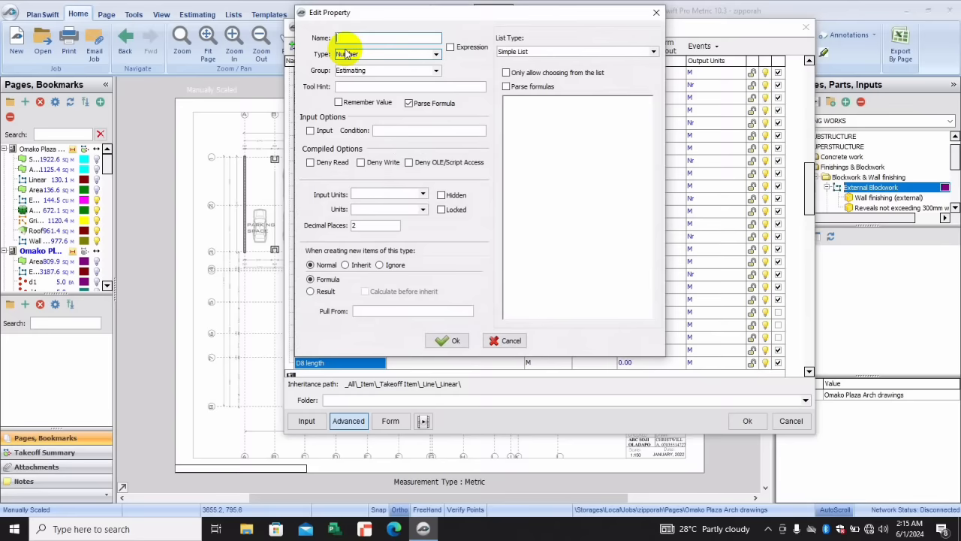
type("D8 QTY")
left_click(339, 102)
left_click(310, 130)
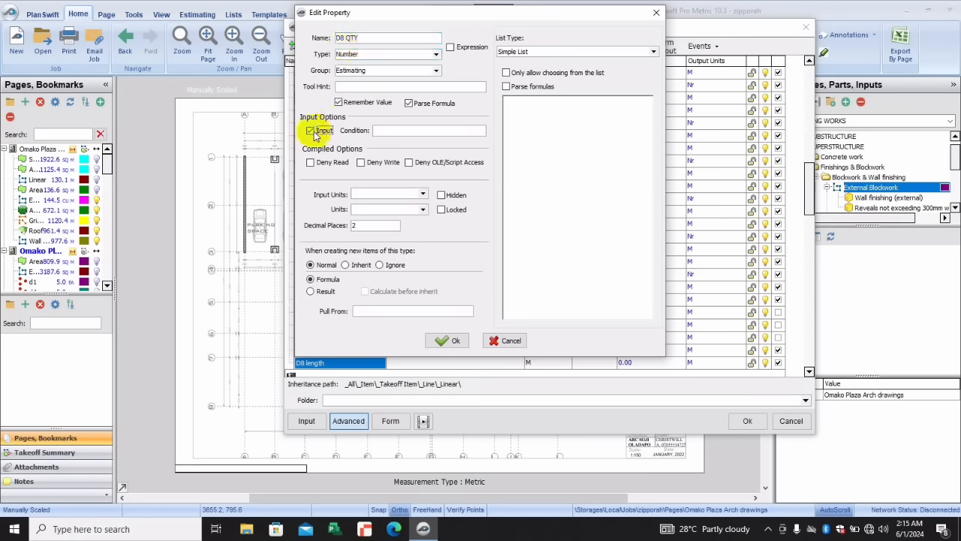
left_click(364, 194)
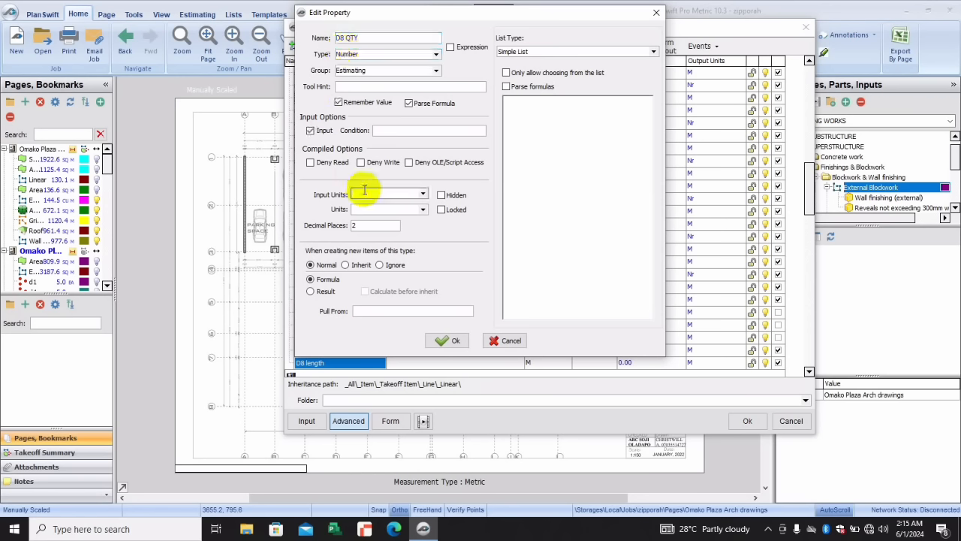
type("Nr")
left_click(452, 342)
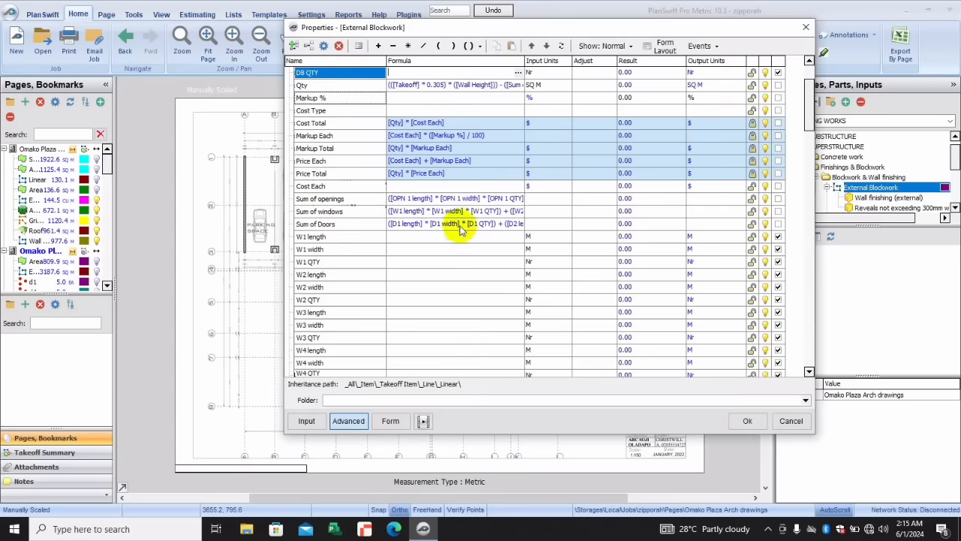
Append + ([D7 length] * [D7 width] * [D7 QTY]) to the end of the Sum of Doors formula
left_click(448, 229)
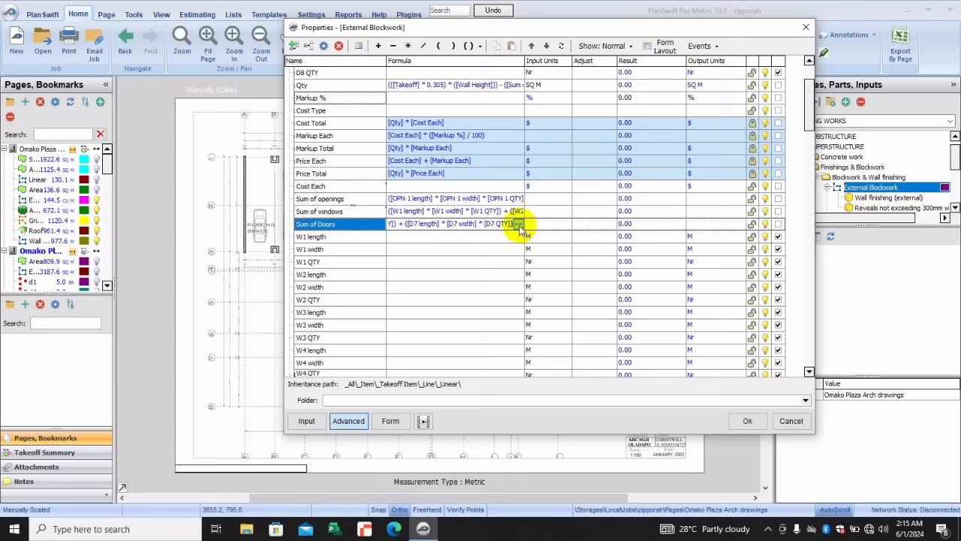
left_click(519, 225)
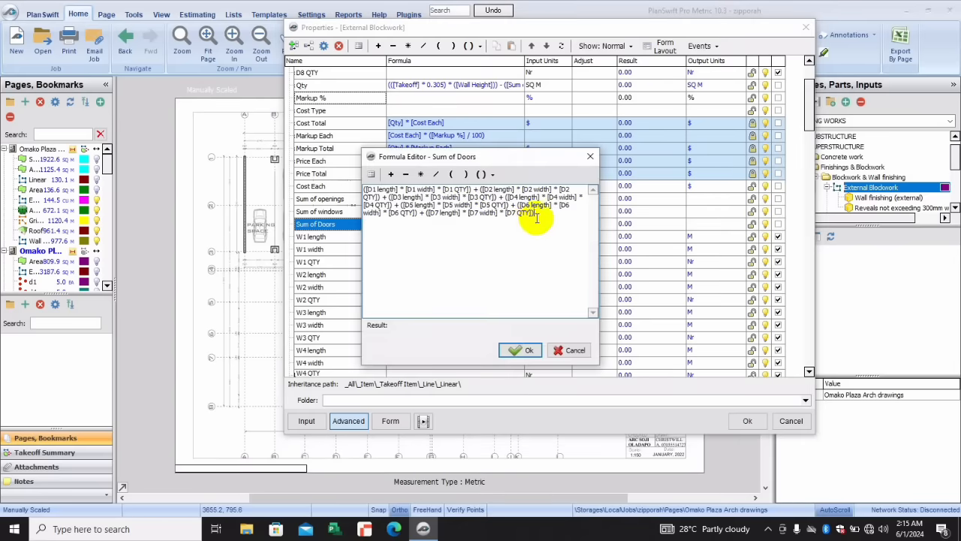
left_click_drag(536, 216, 428, 216)
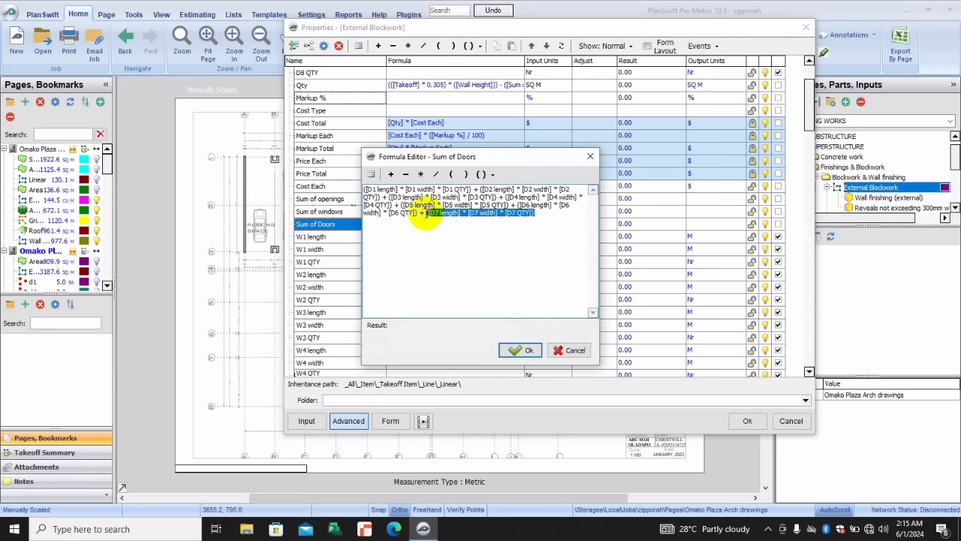
left_click(538, 213)
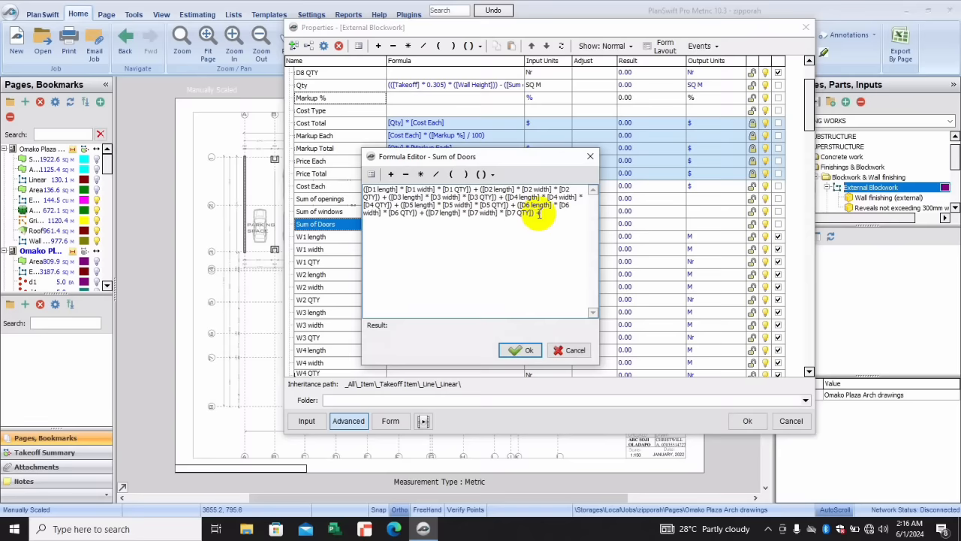
type("+ ([D7 length] * [D7 width] * [D7 QTY])")
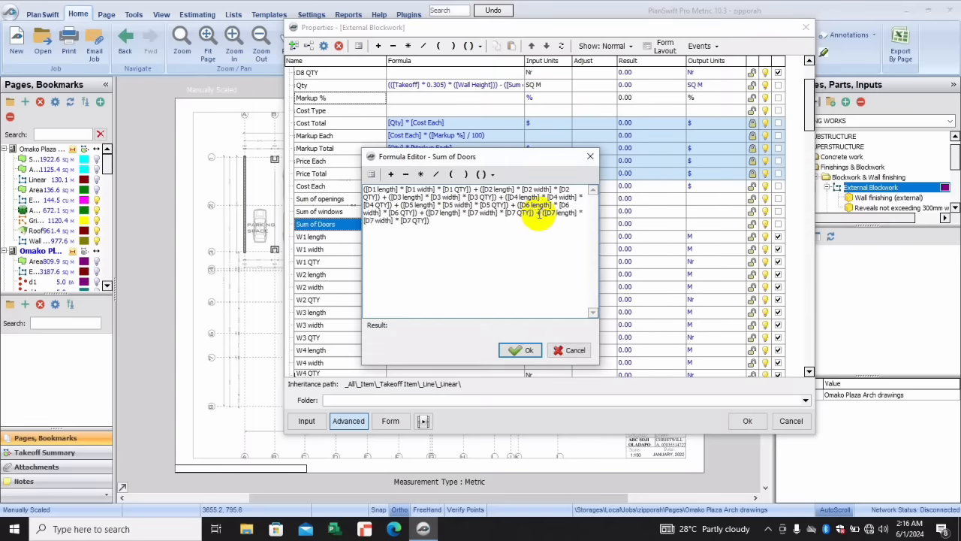
Change the appended term of the Sum of Doors formula to ([D8 length] * [D8 width] * [D8 QTY]) and accept the formula
left_click(557, 214)
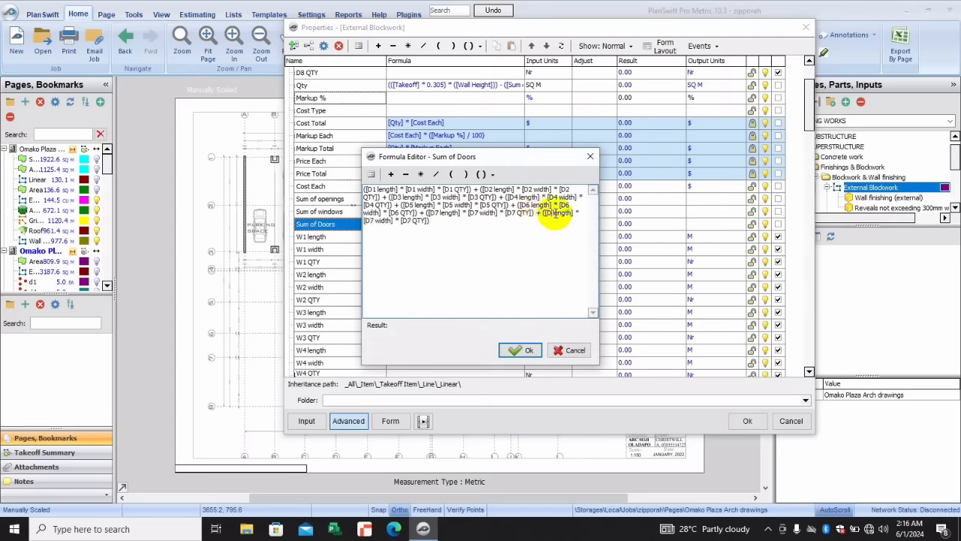
key("BackSpace")
type("8")
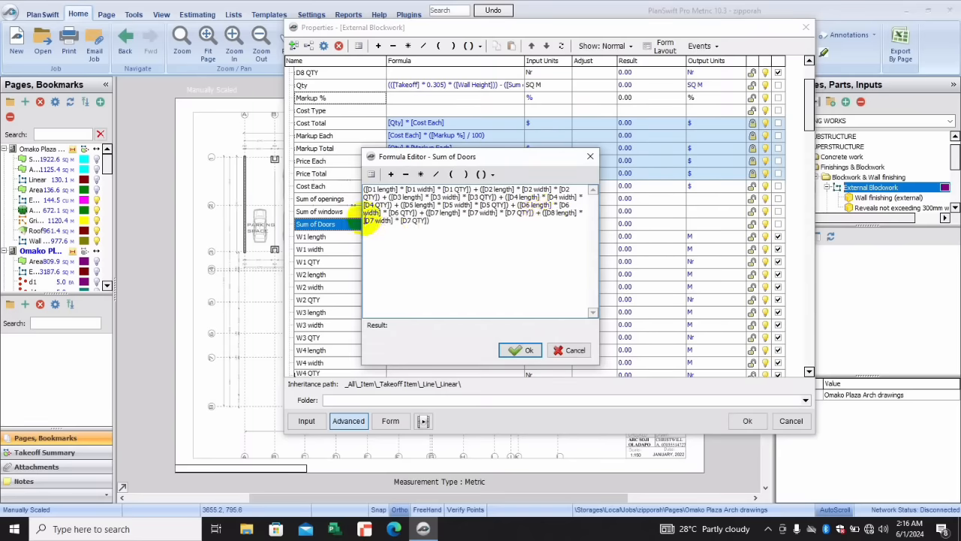
left_click(371, 220)
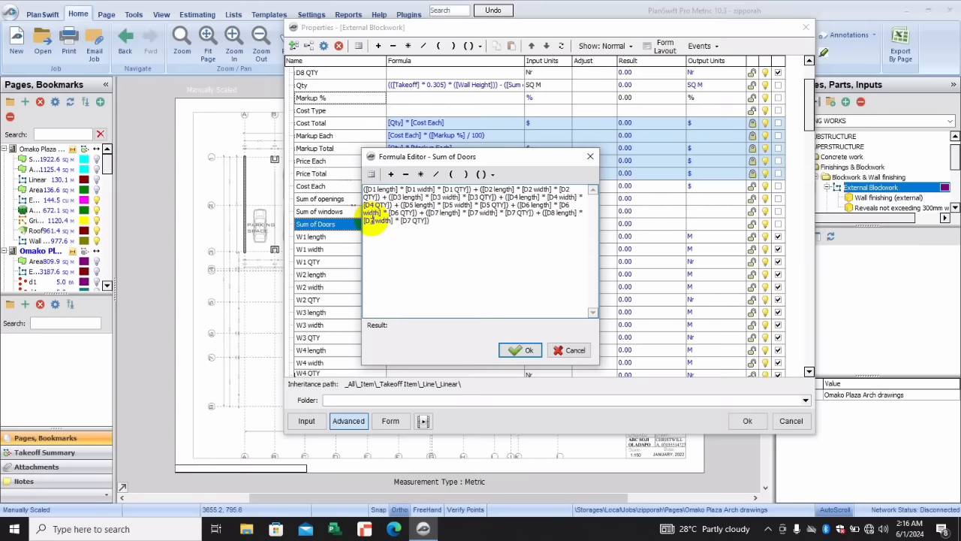
key("BackSpace")
type("8")
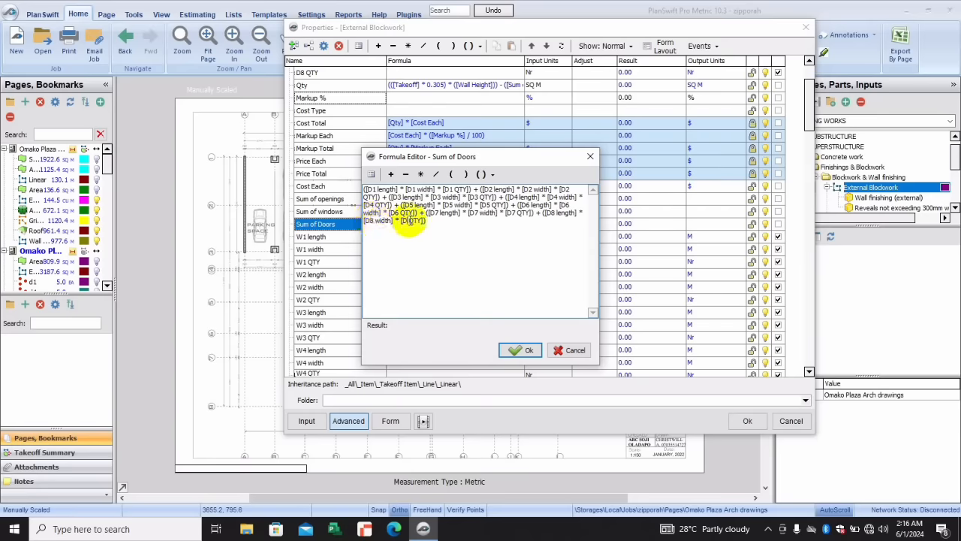
type("8")
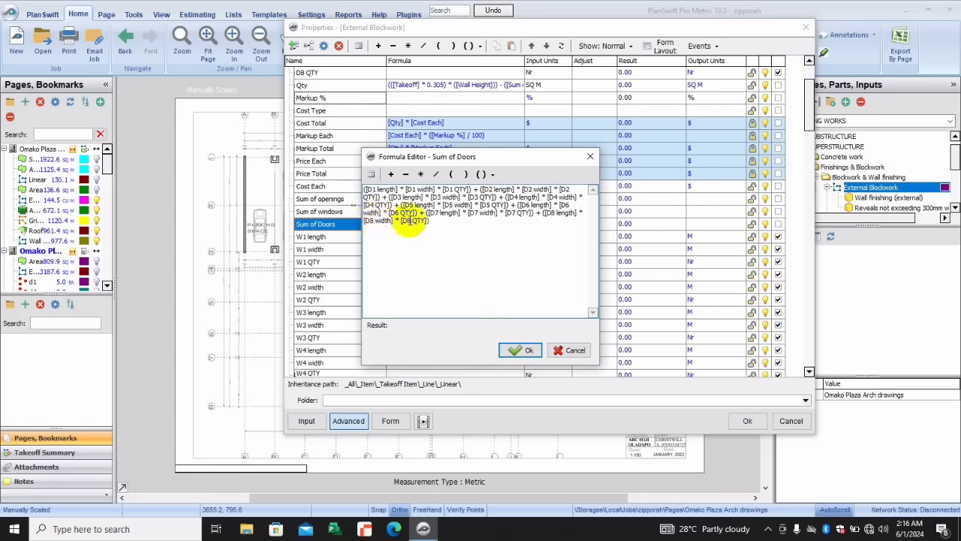
left_click(522, 350)
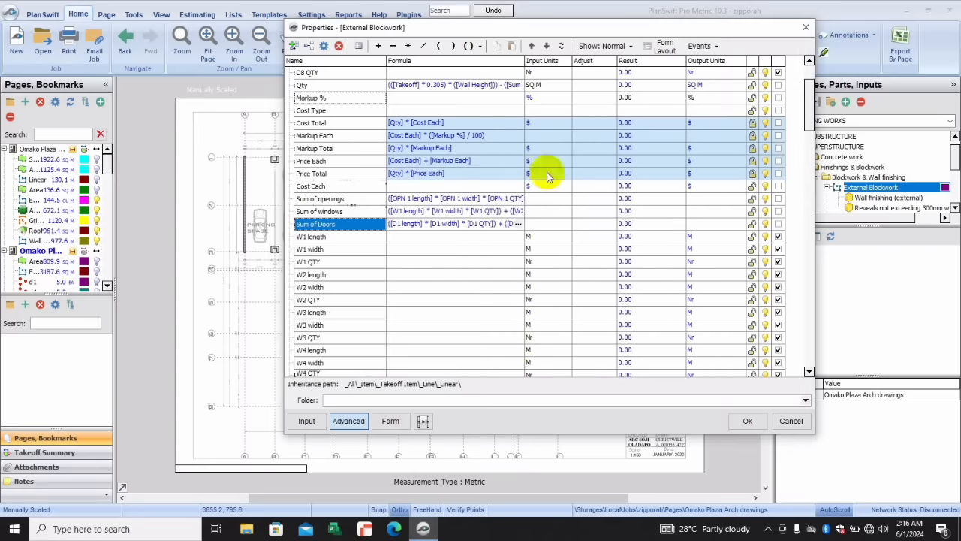
In the template's form layout, assign D8 QTY, D8 width and D8 length to the Doors form tab
left_click(660, 49)
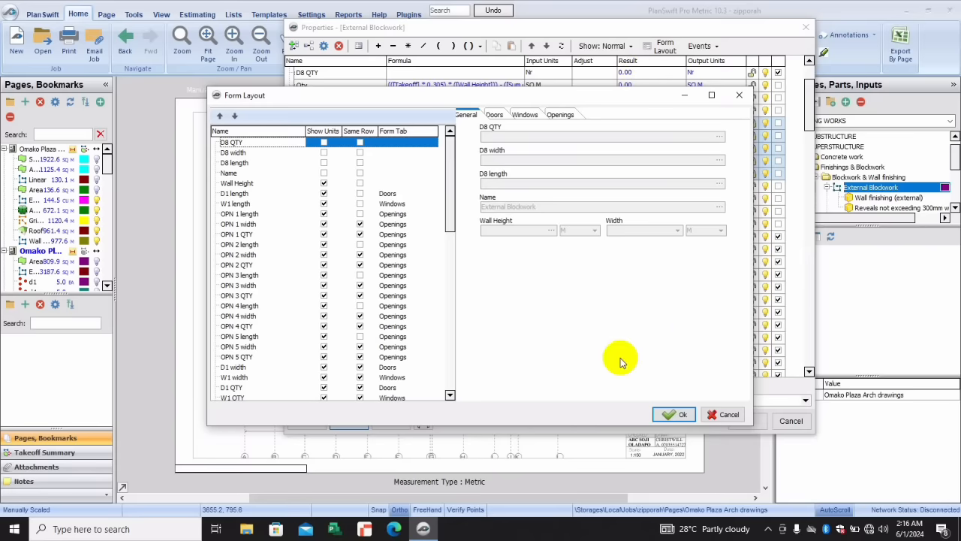
left_click(769, 528)
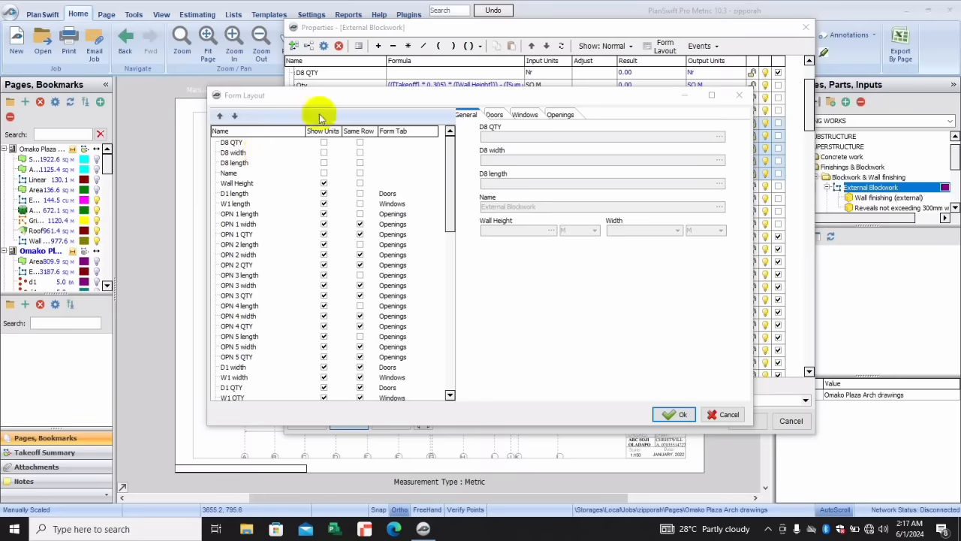
left_click(390, 142)
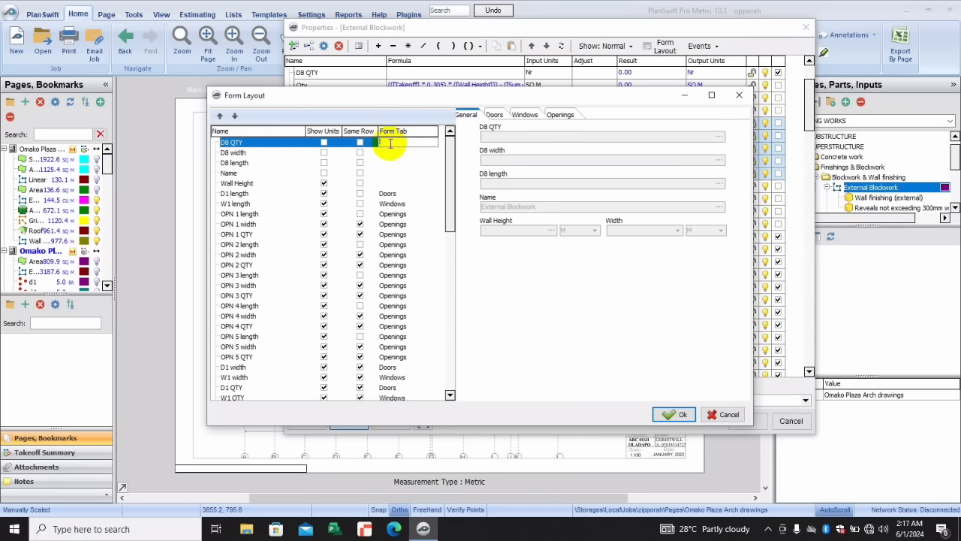
type("Doors")
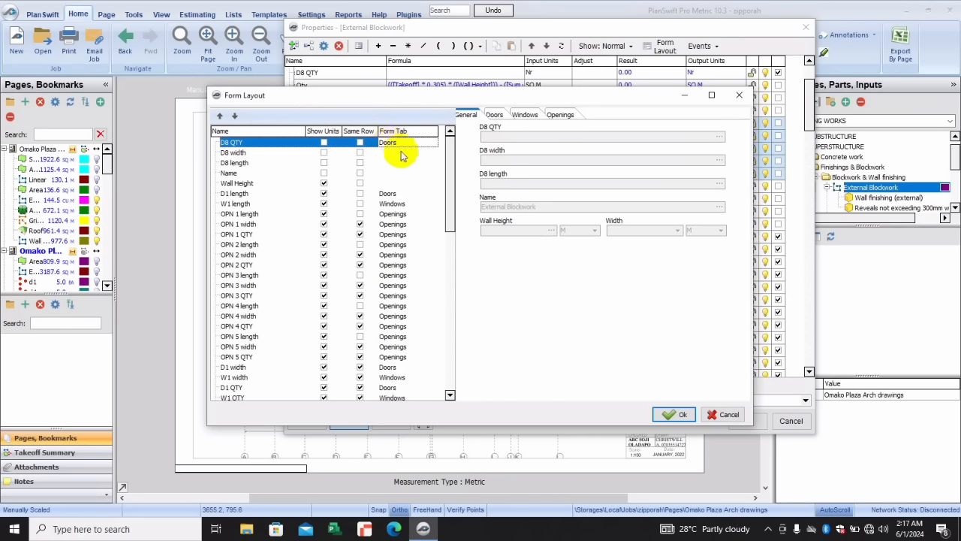
left_click(389, 153)
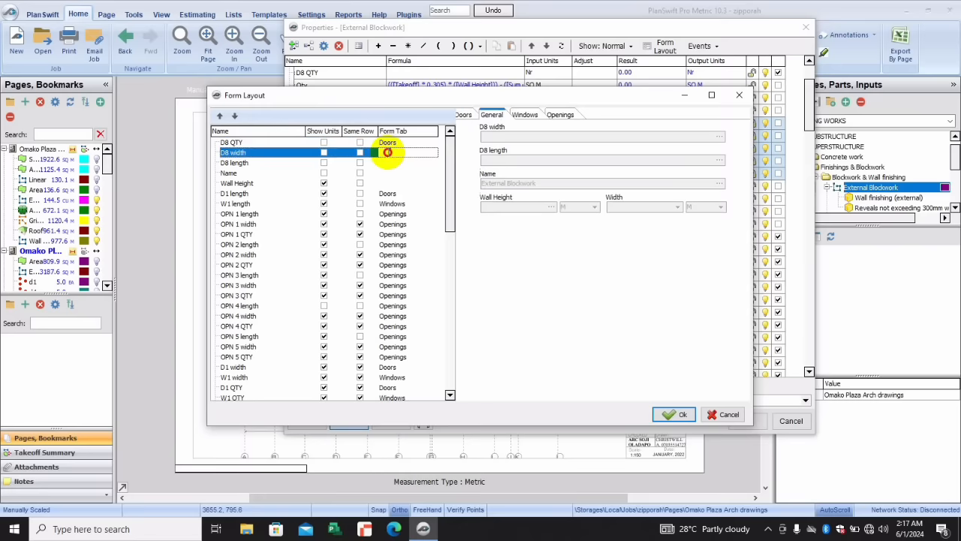
type("Doors")
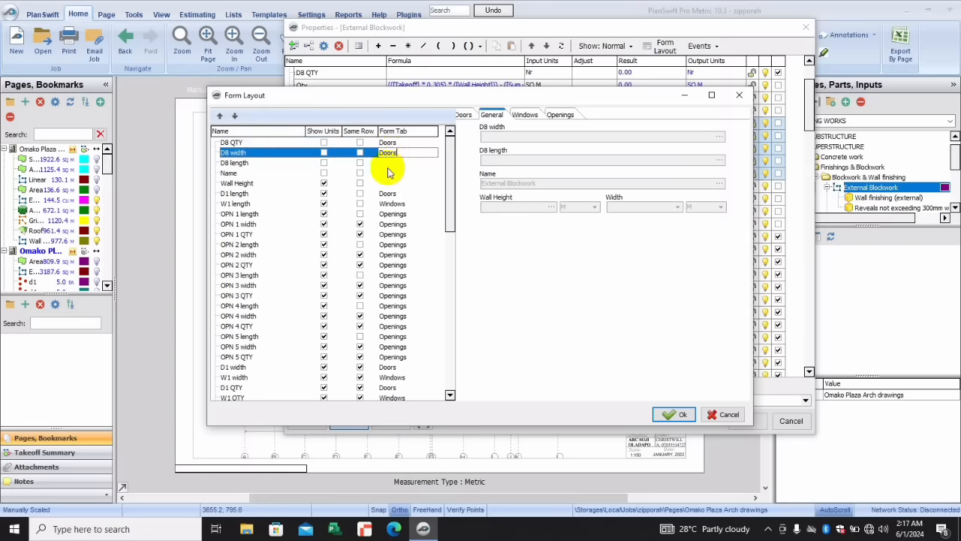
left_click(386, 163)
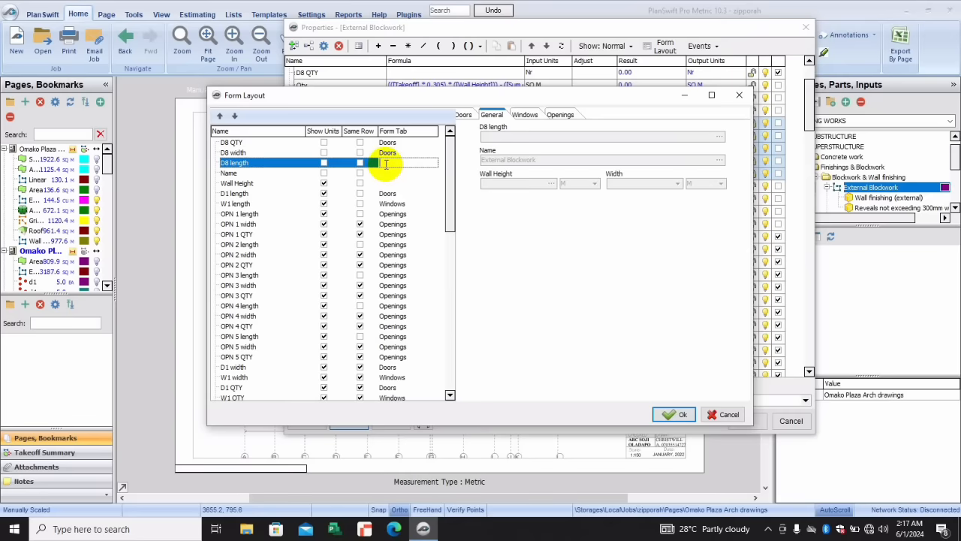
type("Doors")
key("Return")
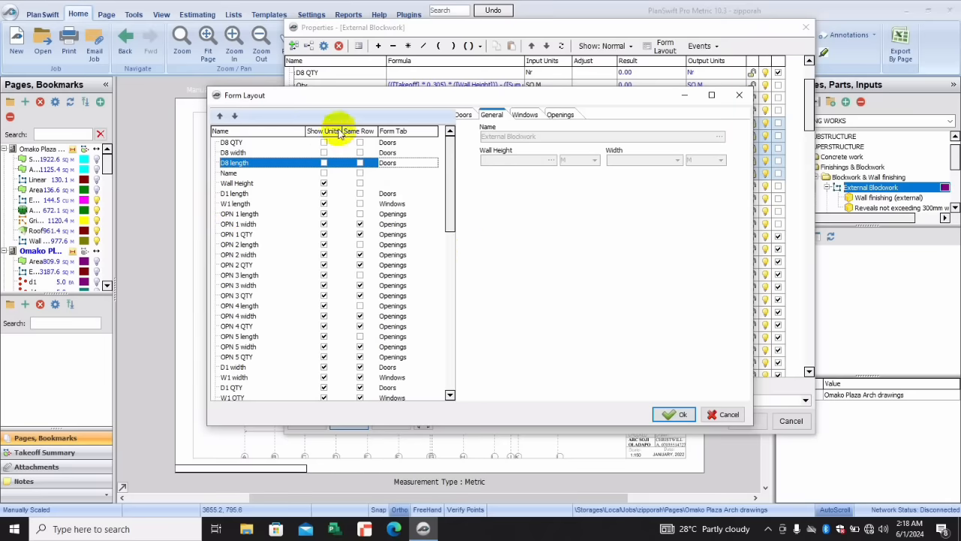
Preview the Doors form and enable Show Units for D8 length and D8 width
left_click(462, 117)
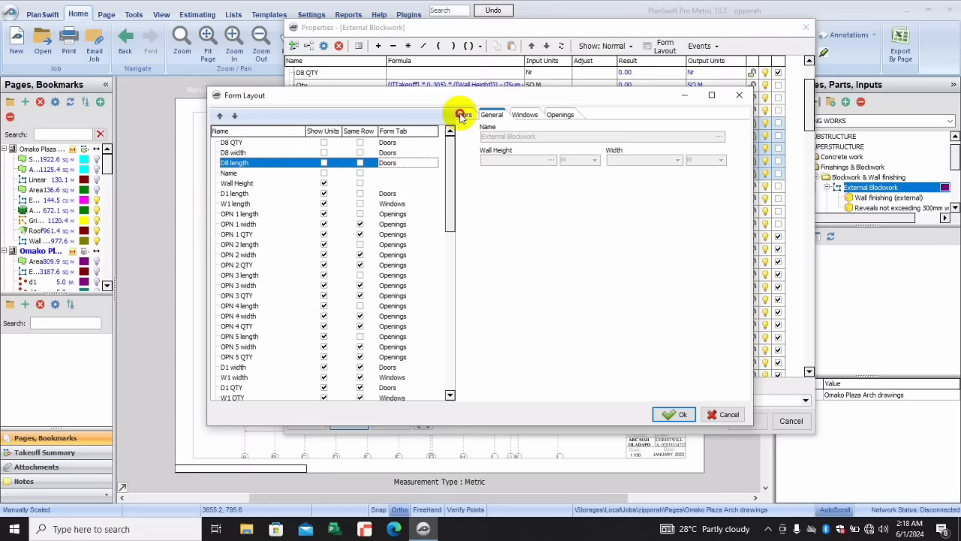
left_click(324, 163)
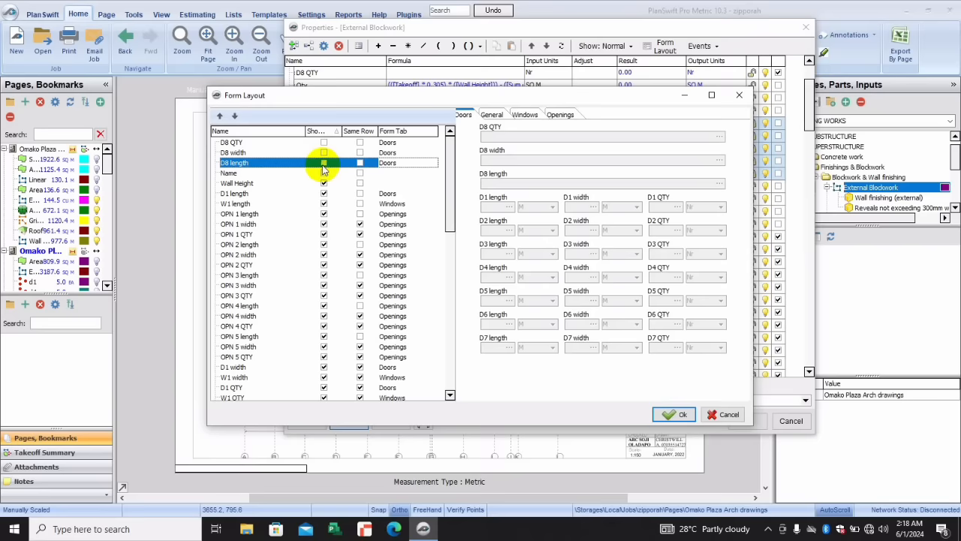
left_click(323, 167)
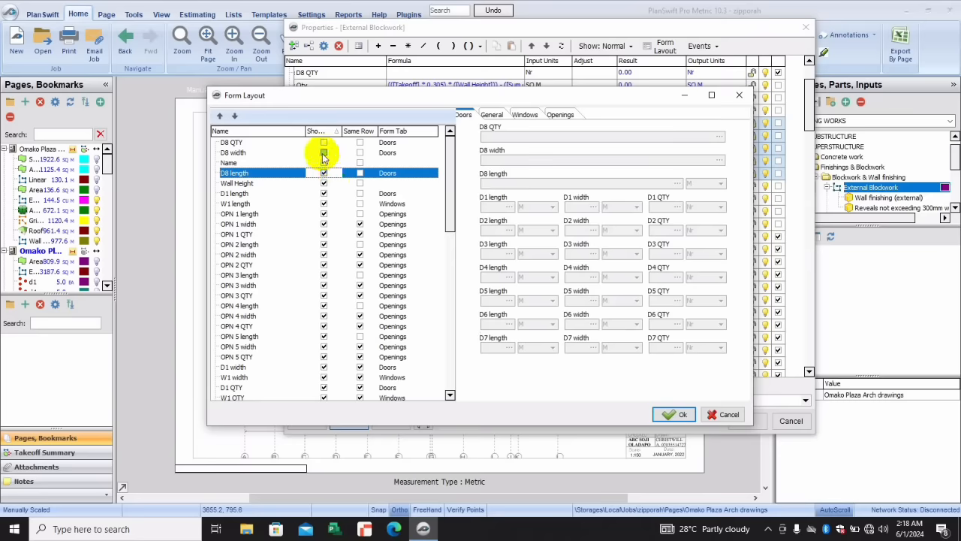
left_click(324, 154)
left_click(324, 153)
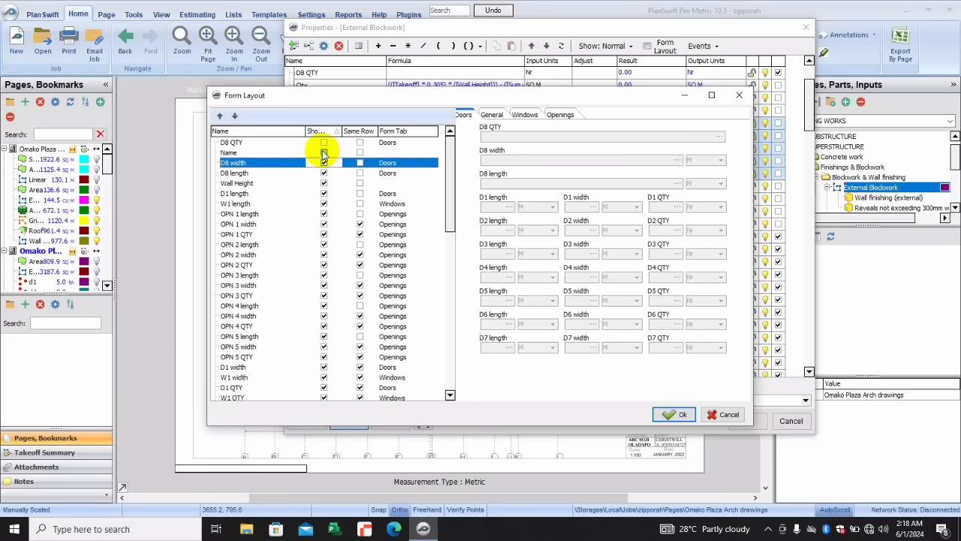
Enable Same Row for D8 width and D8 QTY, and Show Units for D8 QTY
left_click(361, 164)
left_click(360, 164)
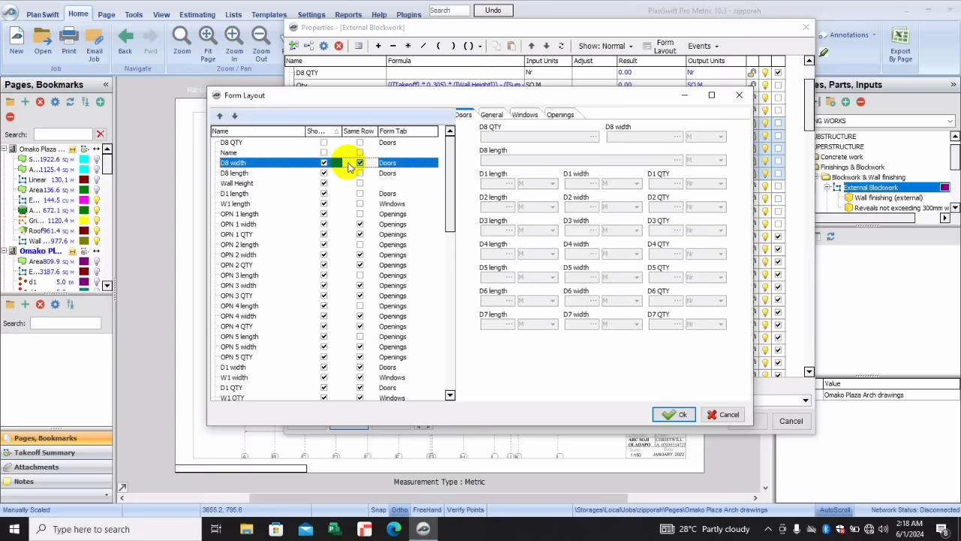
left_click(325, 143)
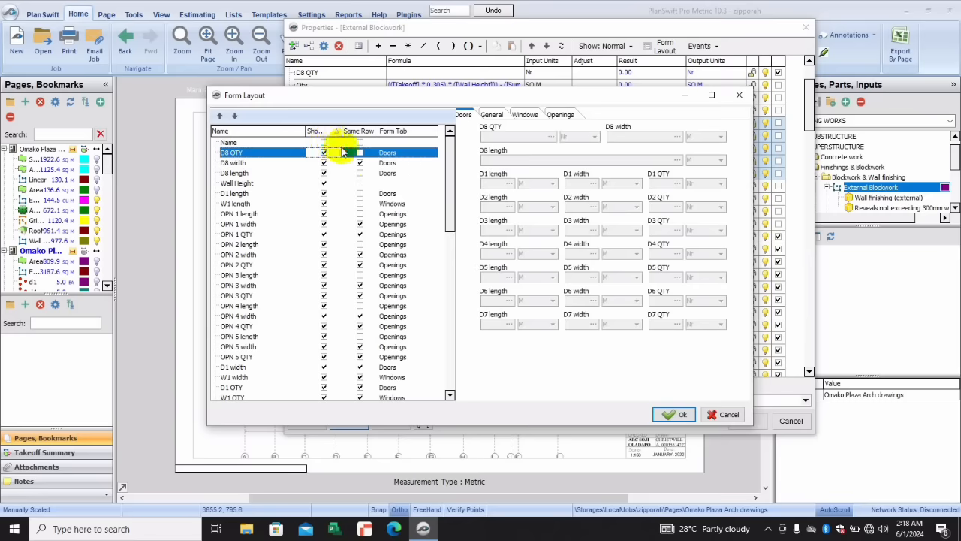
left_click(359, 154)
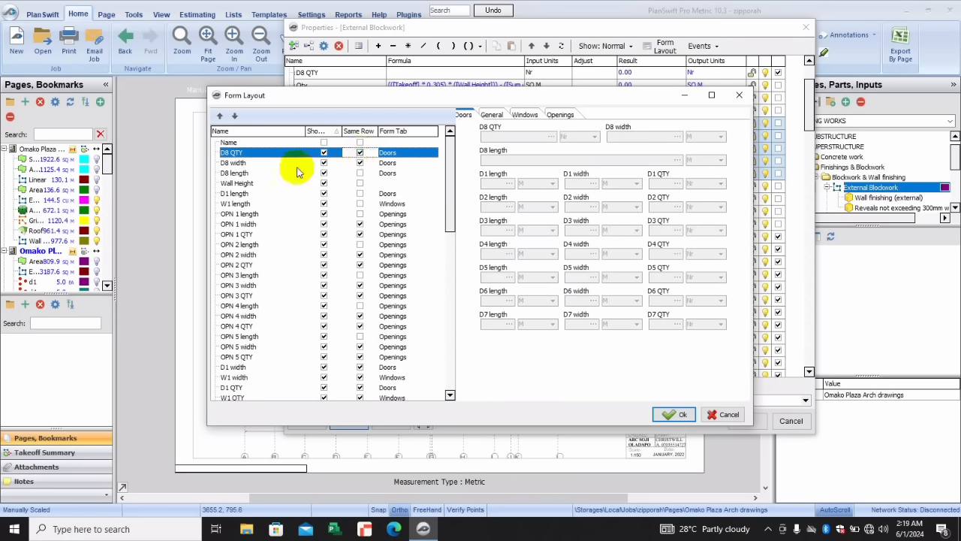
Sort the form layout fields by Form Tab and move D8 QTY down the Doors fields to just after D5 length
left_click(358, 131)
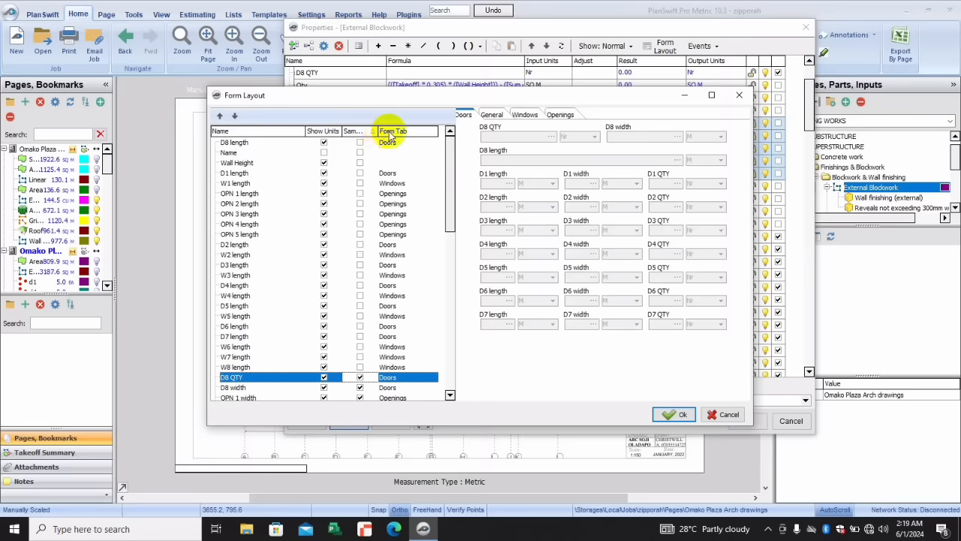
left_click(390, 133)
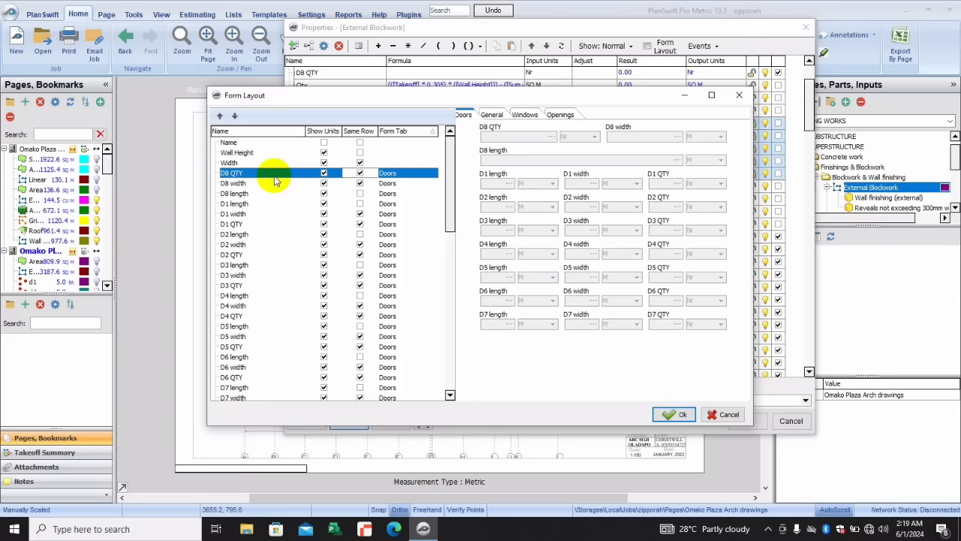
left_click(238, 118)
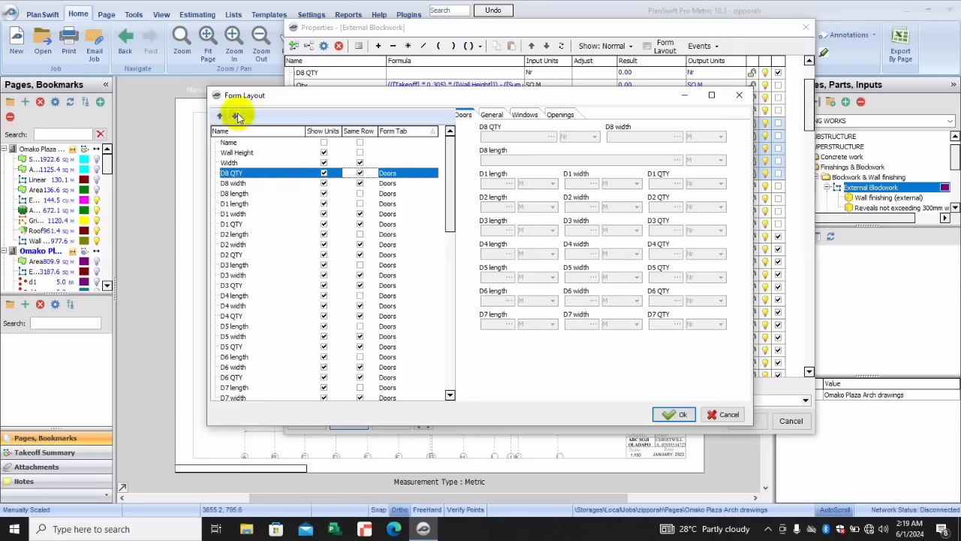
left_click(238, 117)
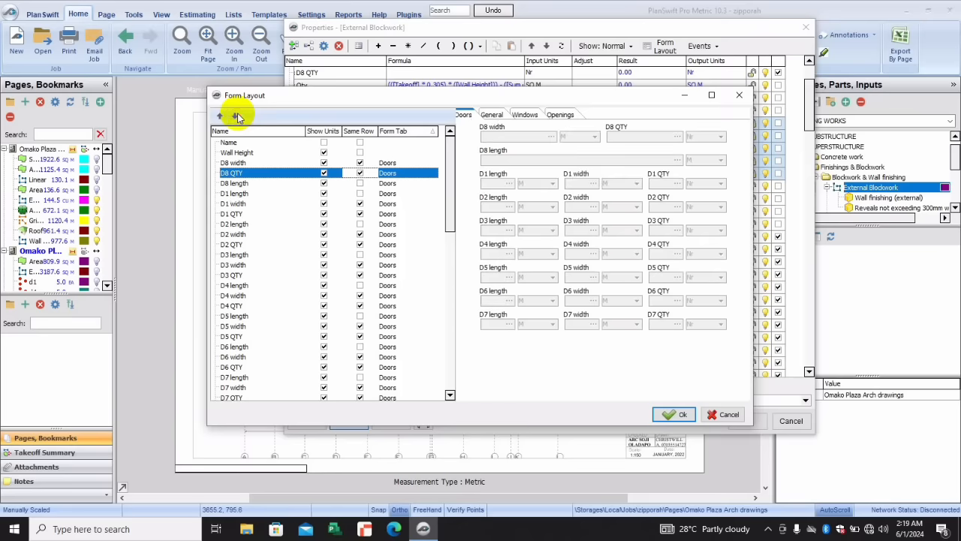
left_click(238, 118)
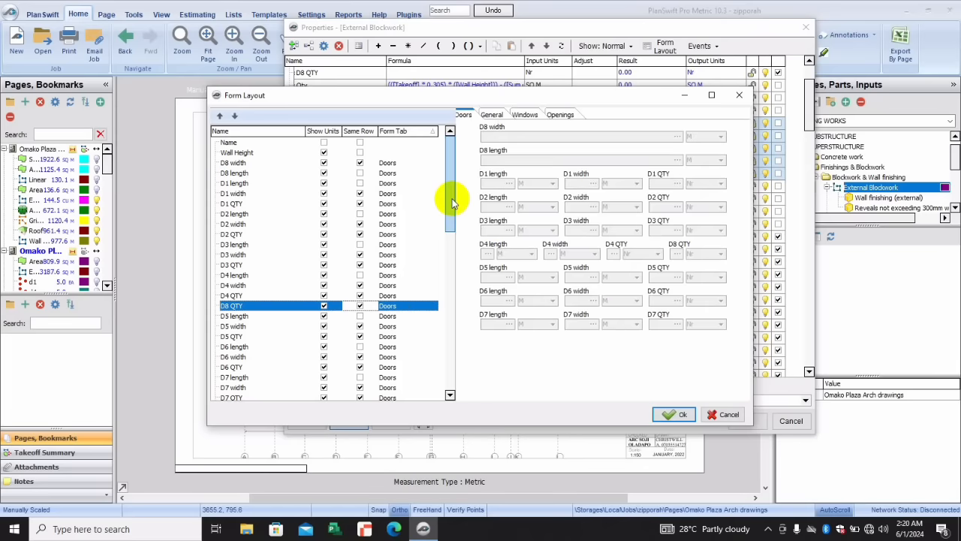
left_click(236, 117)
left_click(237, 116)
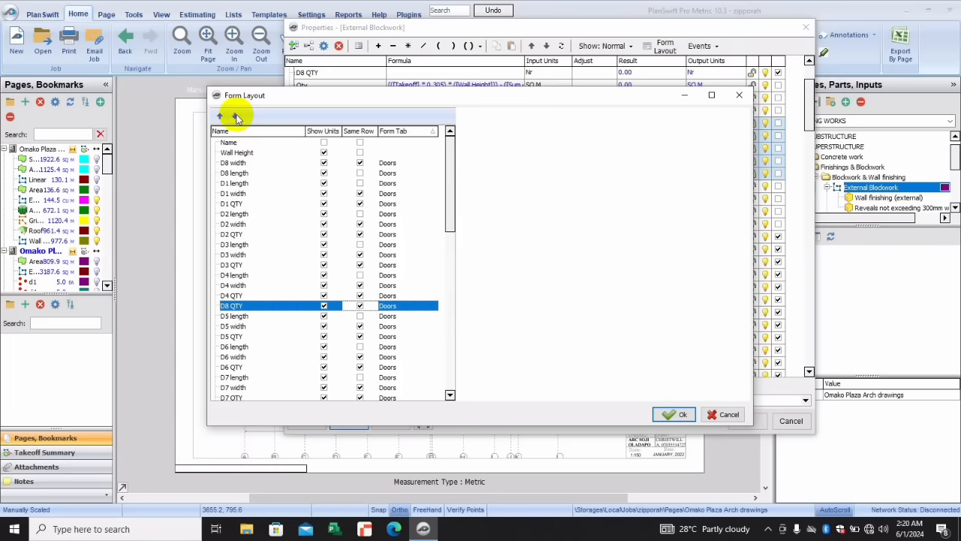
left_click(237, 116)
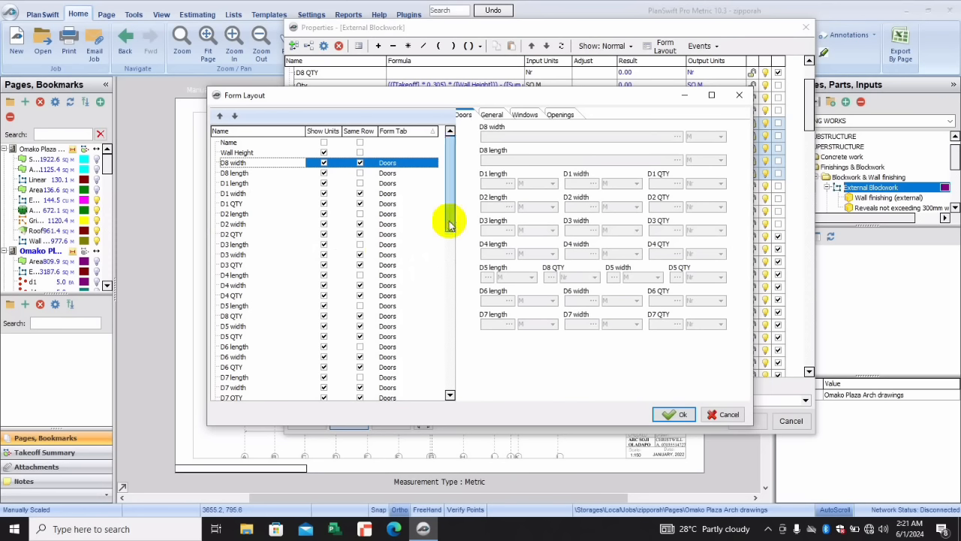
Reselect D8 QTY and reposition it between D4 width and D4 QTY among the Doors fields
left_click(229, 163)
left_click(229, 163)
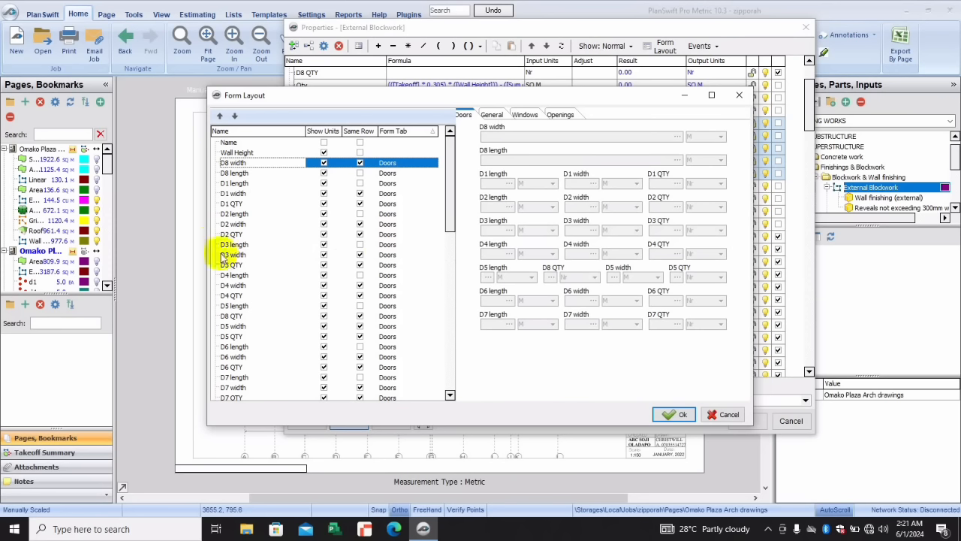
left_click(238, 316)
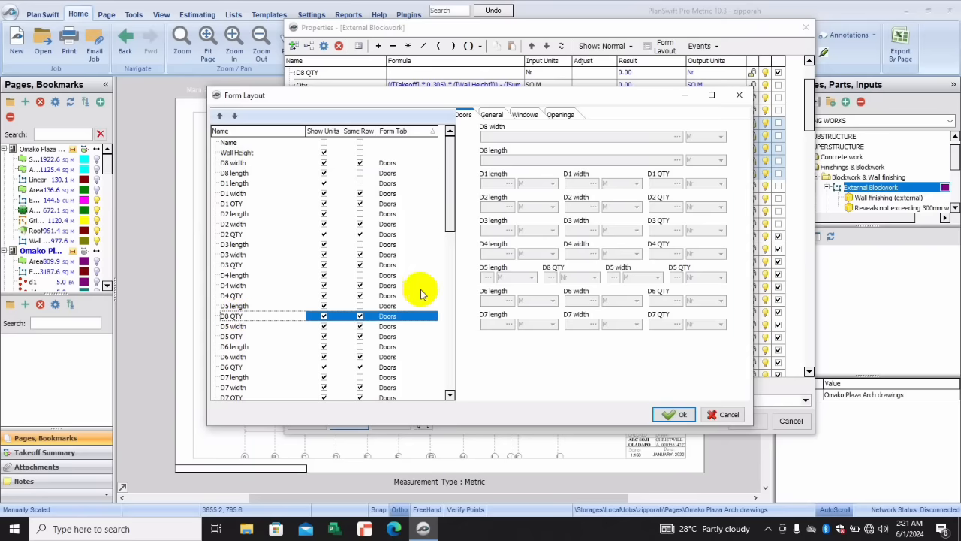
left_click_drag(454, 233, 453, 247)
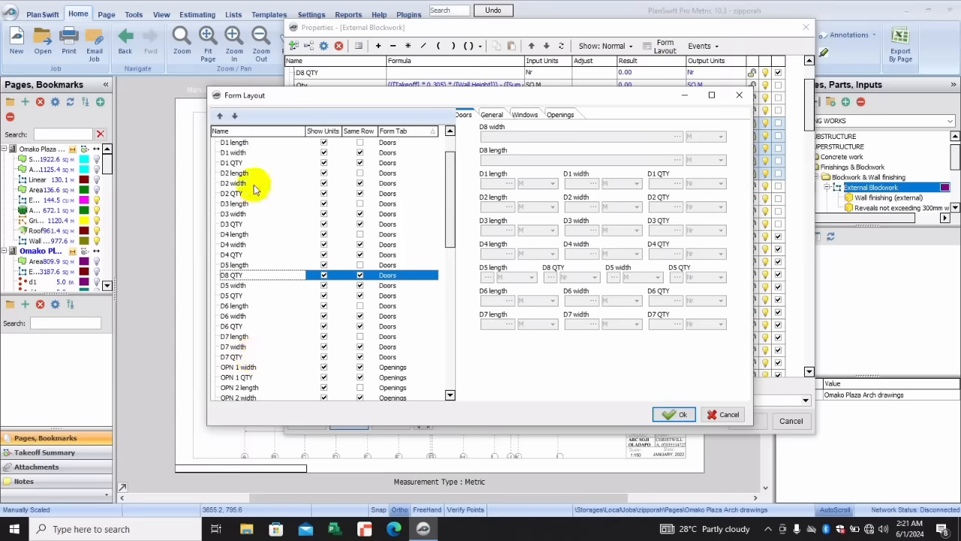
left_click(237, 118)
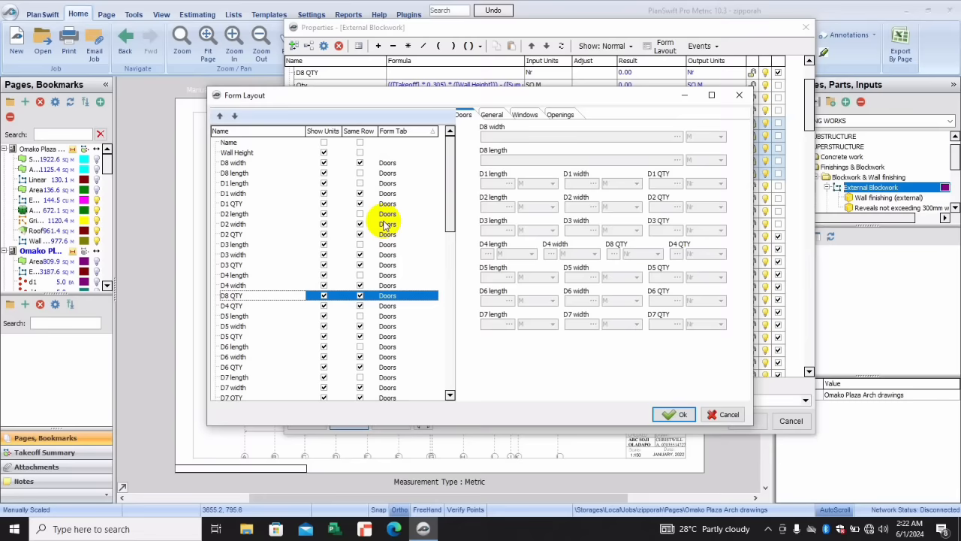
left_click(770, 529)
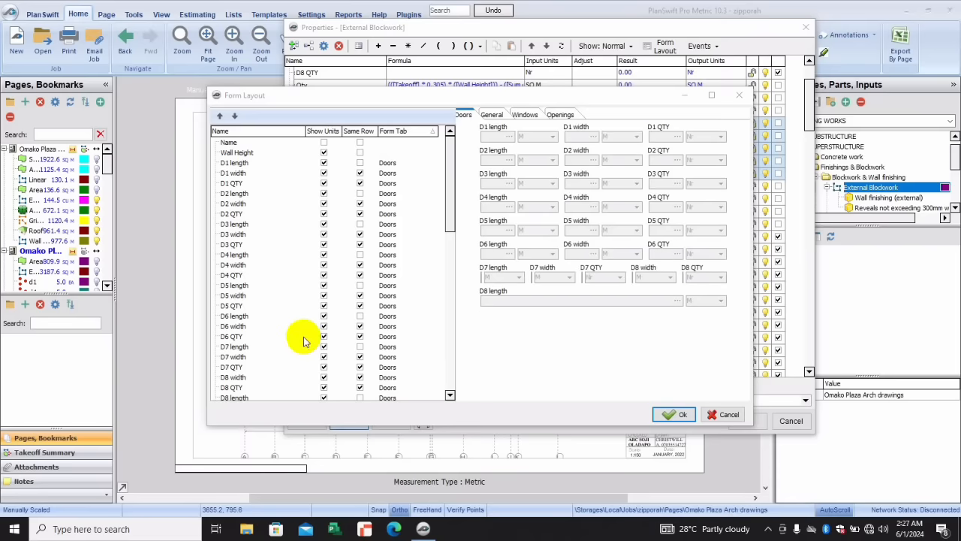
Move D8 length up above D8 width and D8 QTY, placing it directly after D7 QTY
left_click(449, 395)
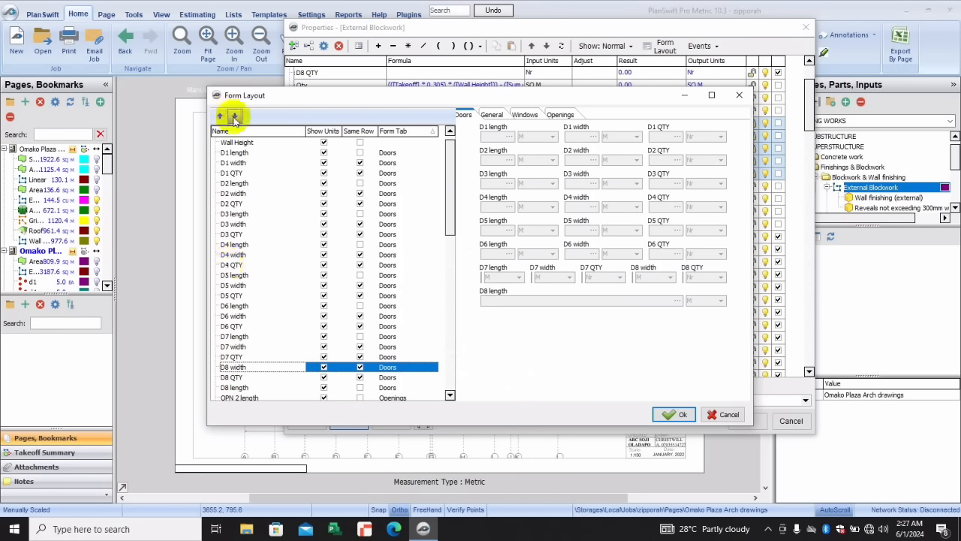
left_click(243, 388)
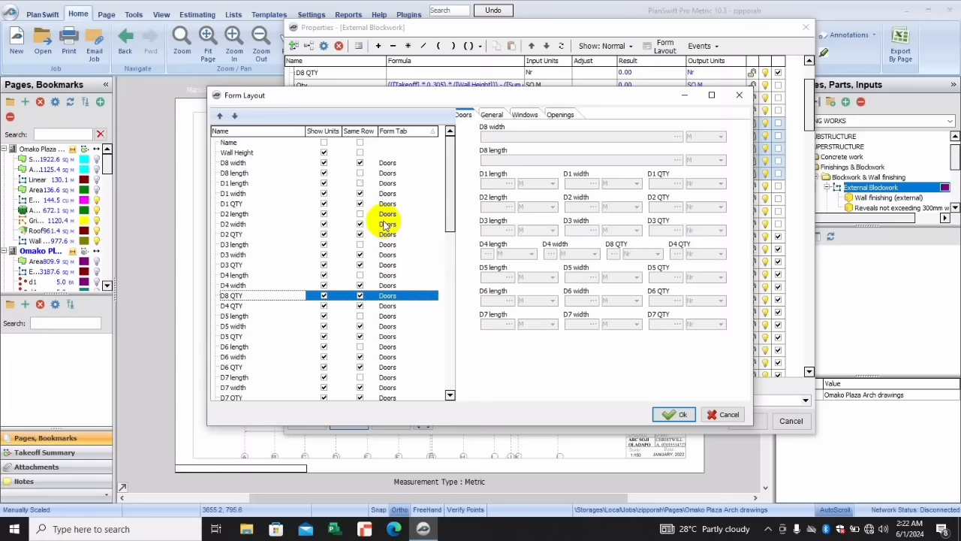
left_click(771, 533)
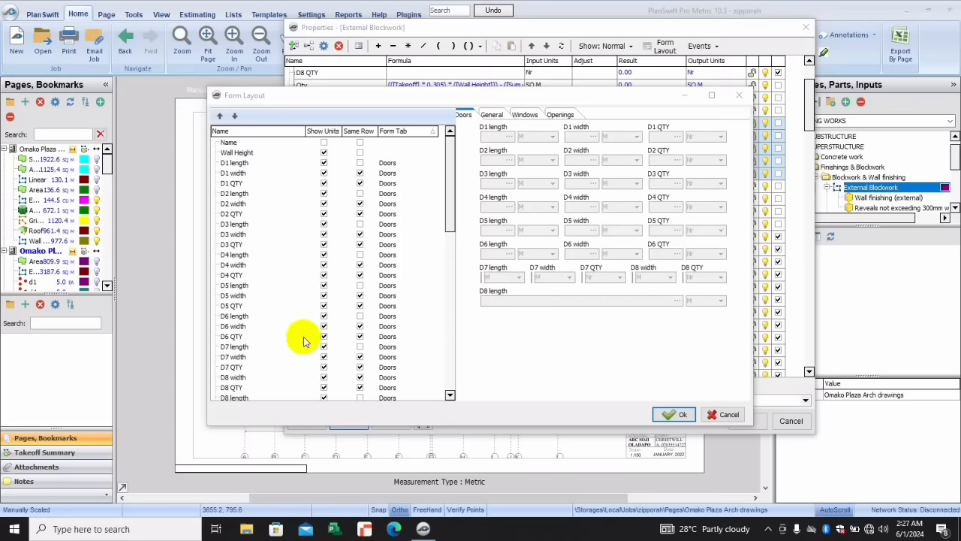
left_click(449, 394)
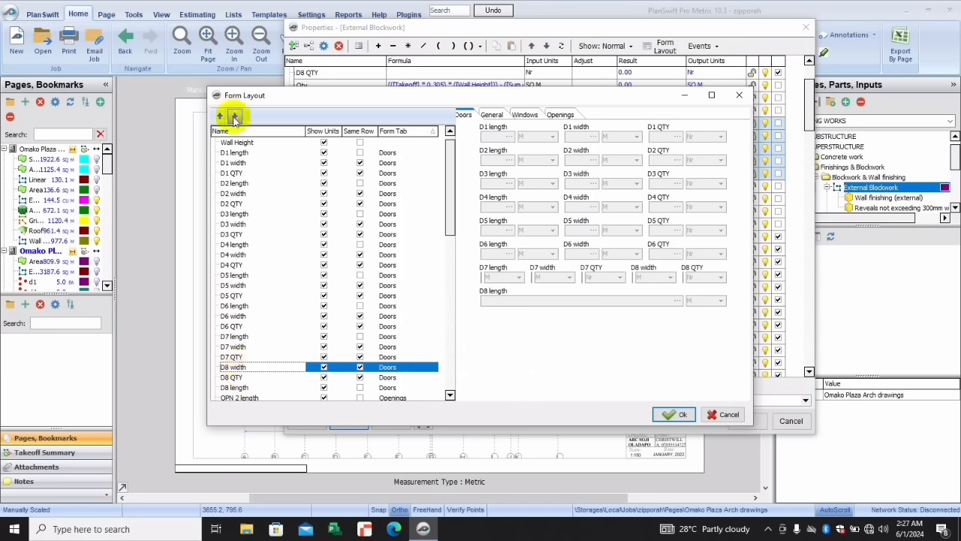
left_click(240, 387)
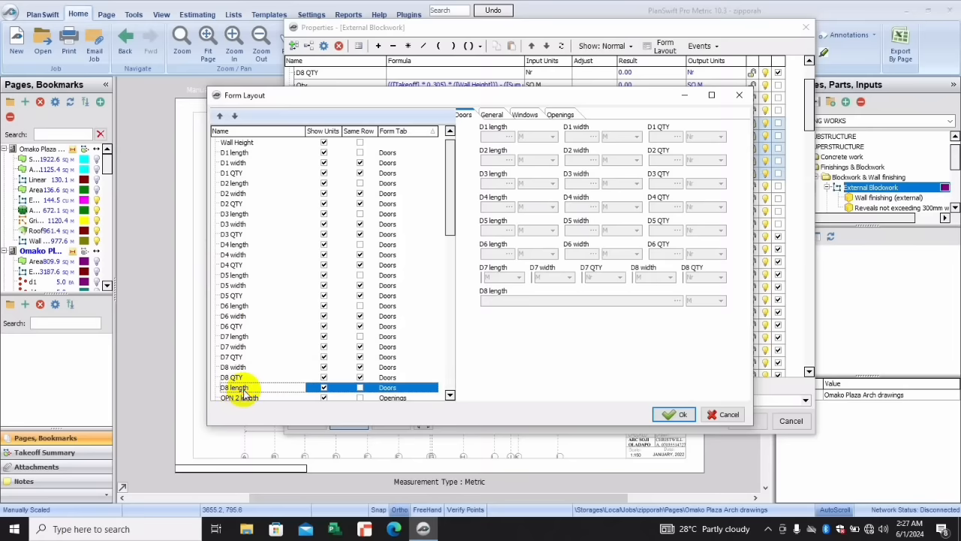
left_click(220, 117)
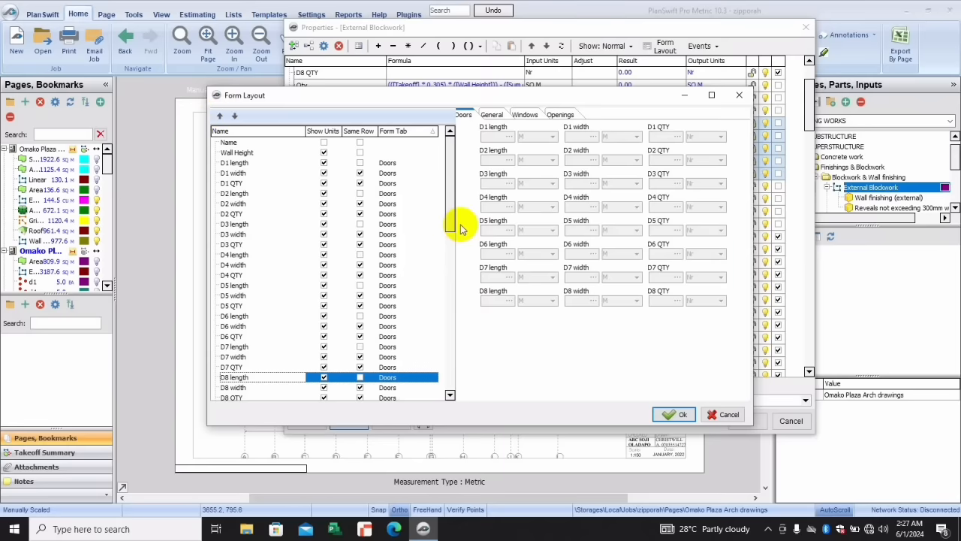
Accept the form layout and display the Doors form of External Blockwork to check the D8 row
left_click(674, 414)
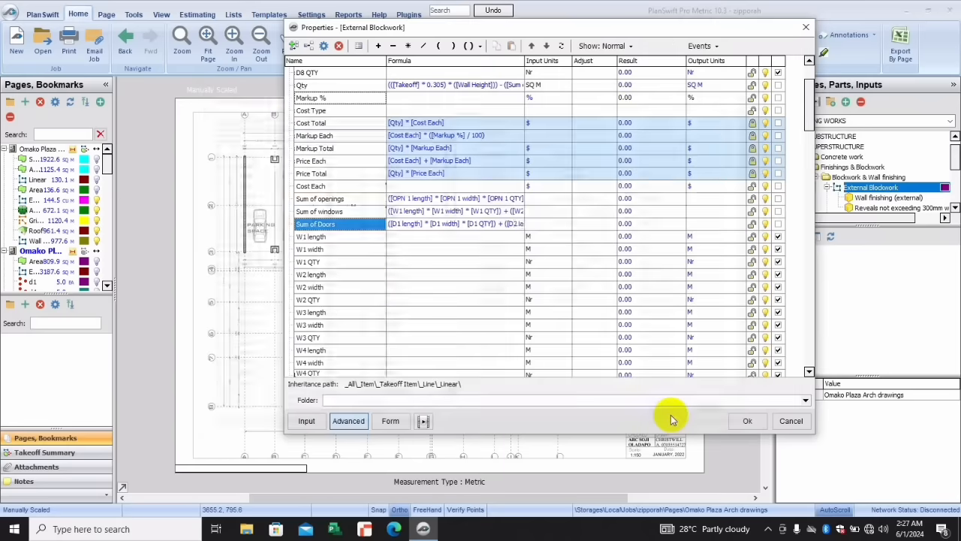
left_click(398, 420)
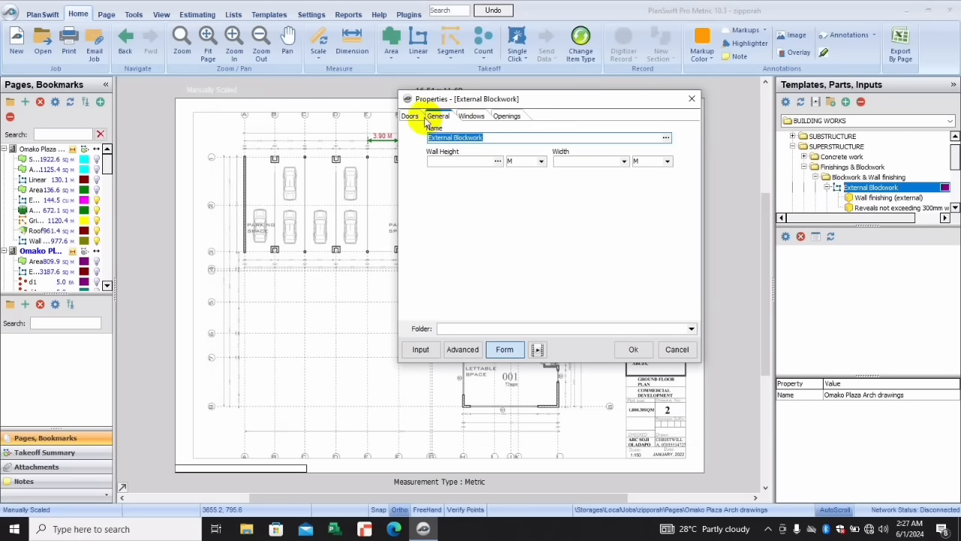
left_click(419, 120)
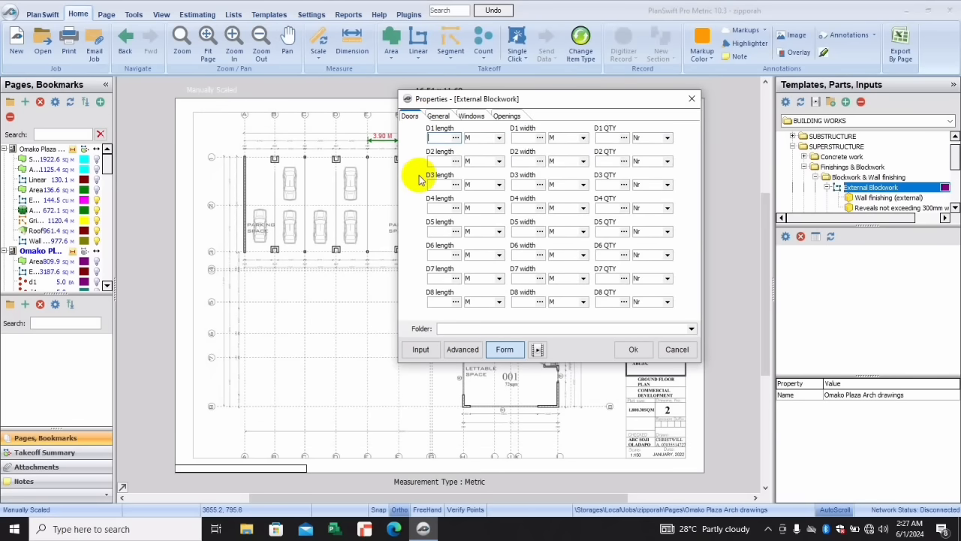